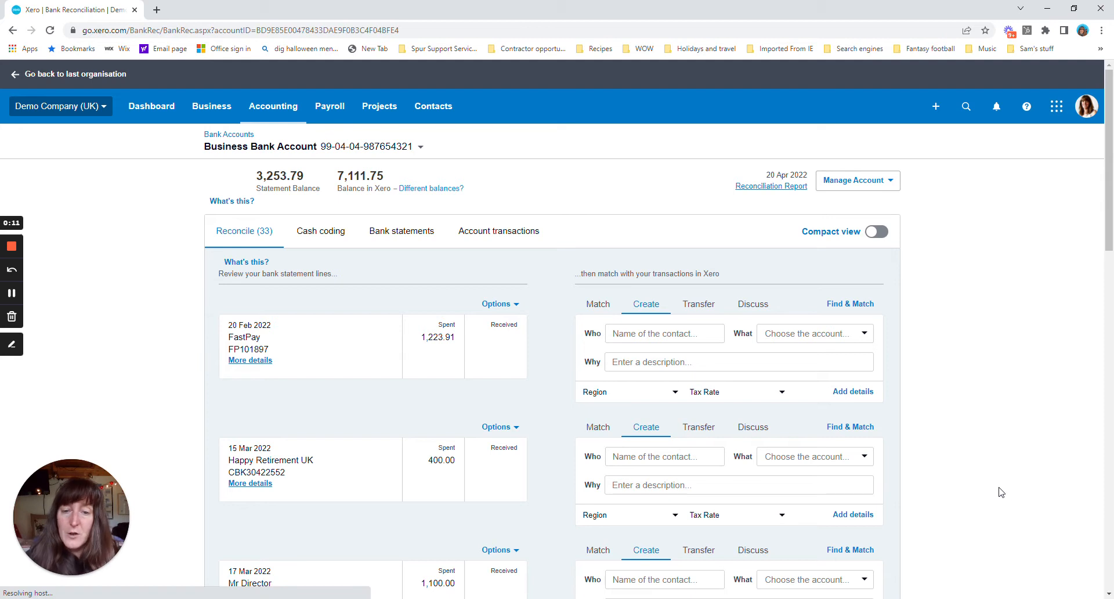
- Review the unreconciled statement lines and start a new bank rule from the 15 Mar 2022 Happy Retirement UK line
scroll(1001, 492, "down", 2)
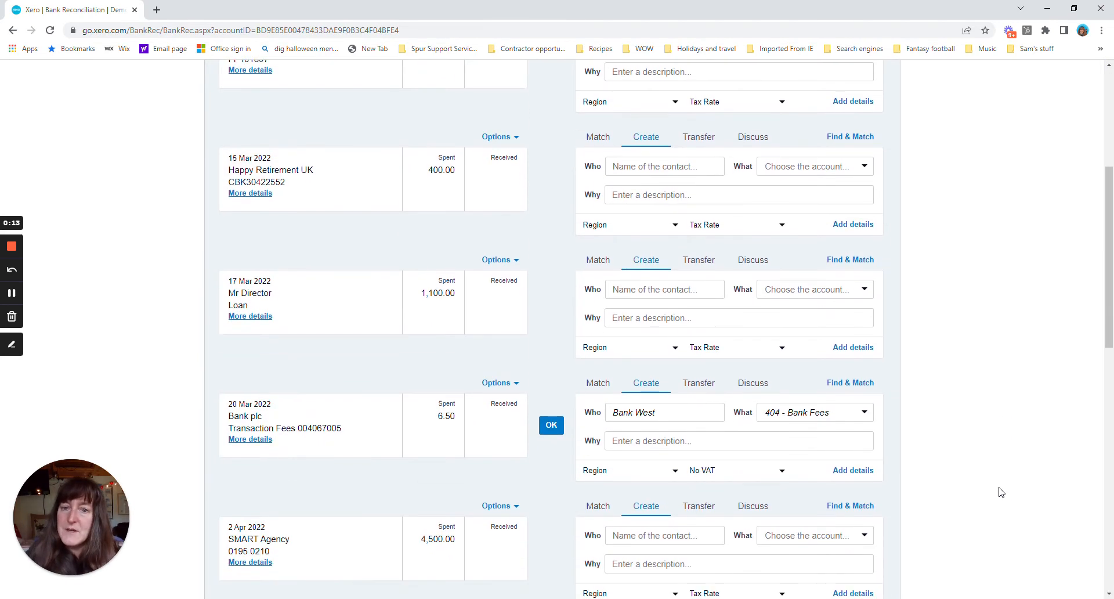
scroll(1000, 492, "down", 3)
scroll(1001, 492, "down", 9)
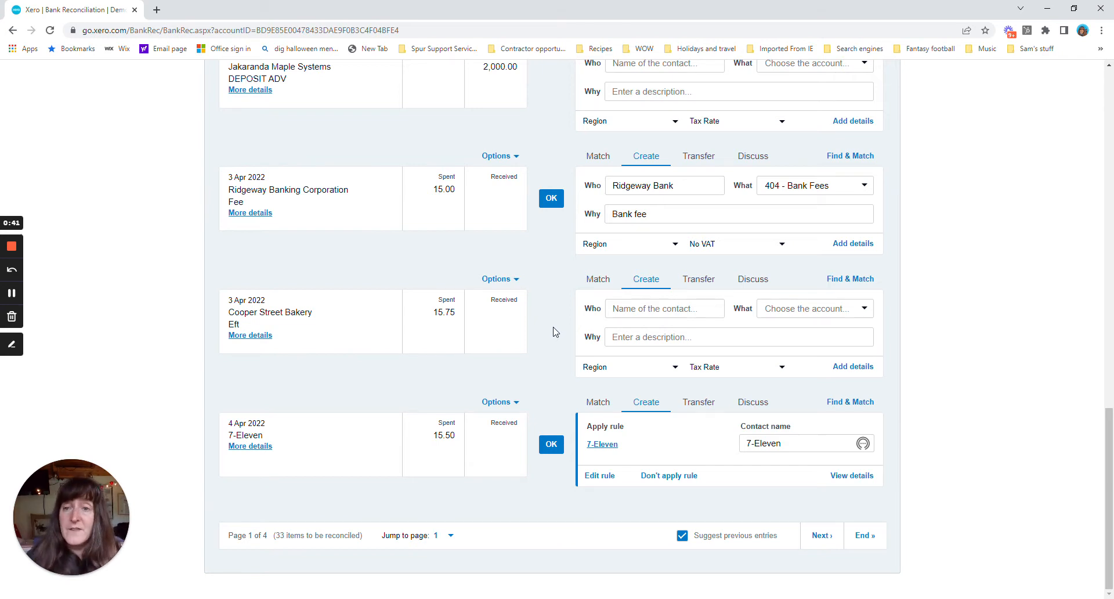
scroll(552, 351, "up", 4)
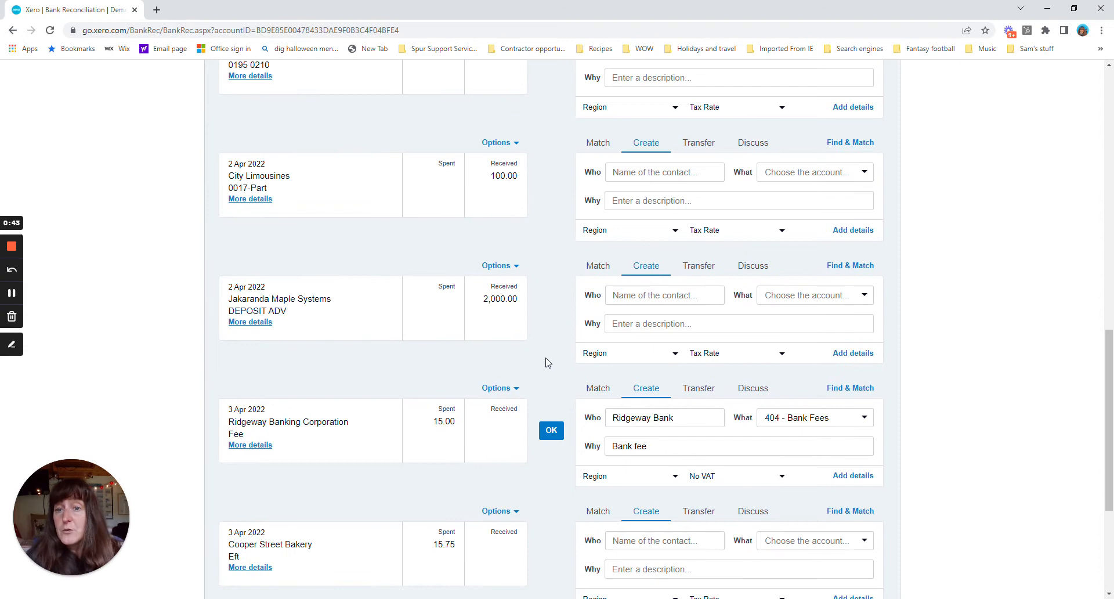
scroll(548, 363, "up", 8)
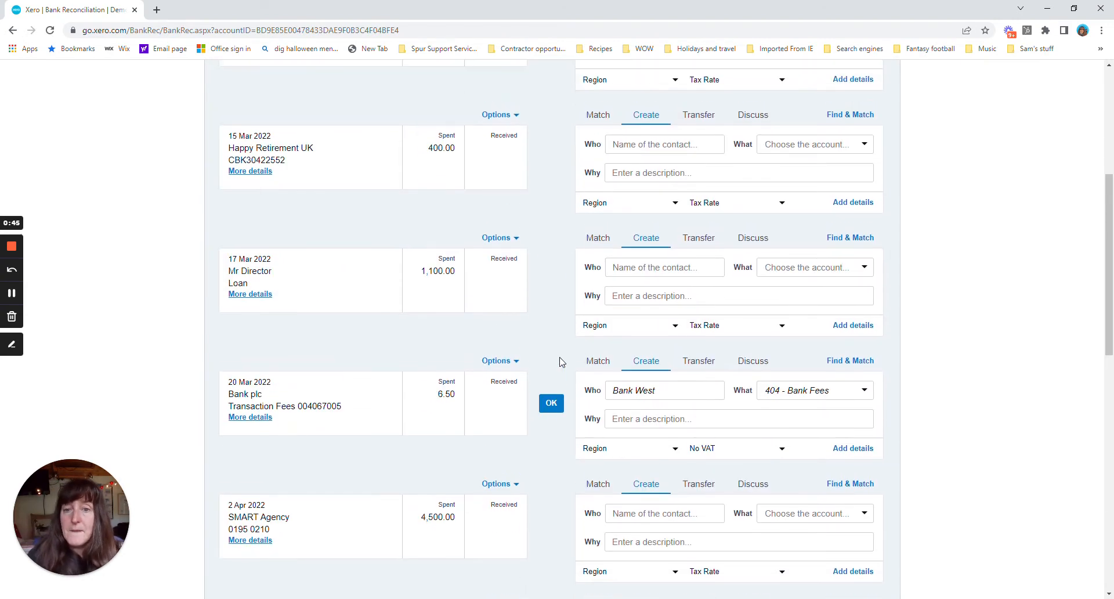
scroll(562, 362, "up", 4)
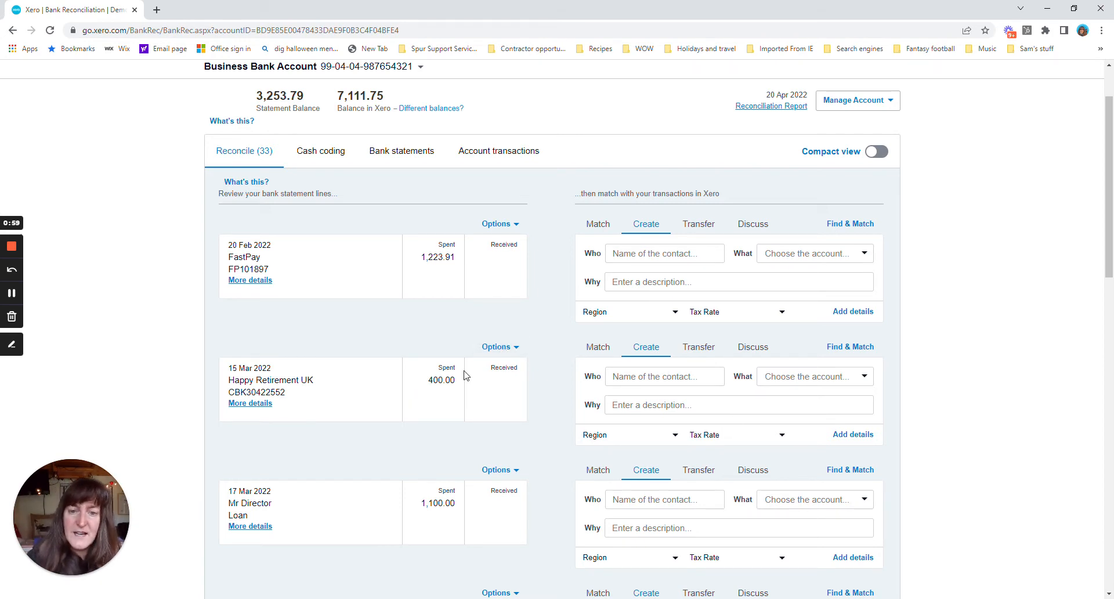
left_click(502, 350)
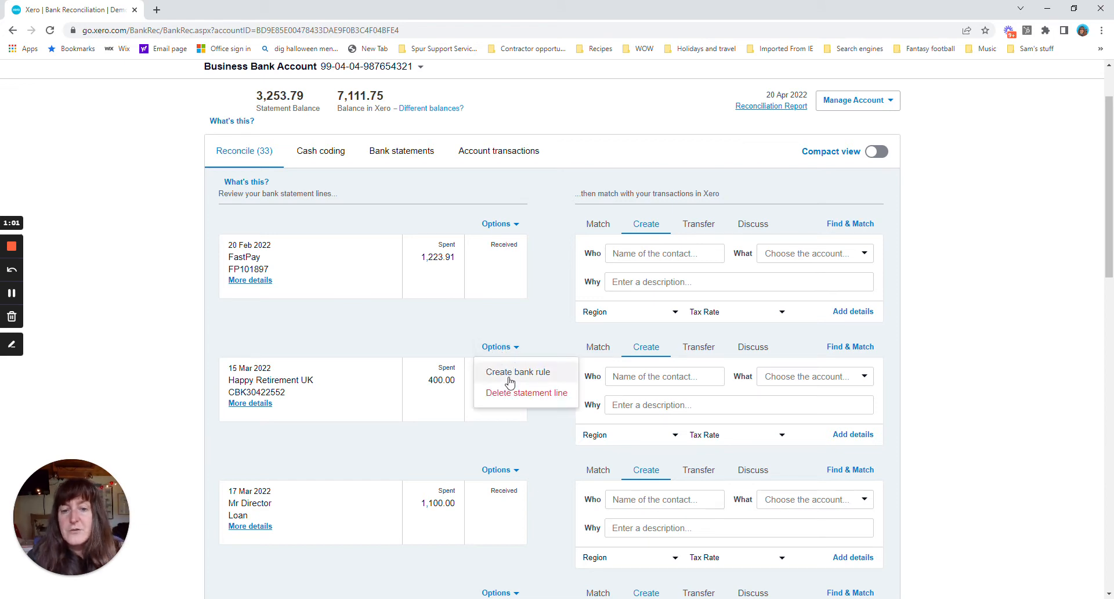
left_click(509, 373)
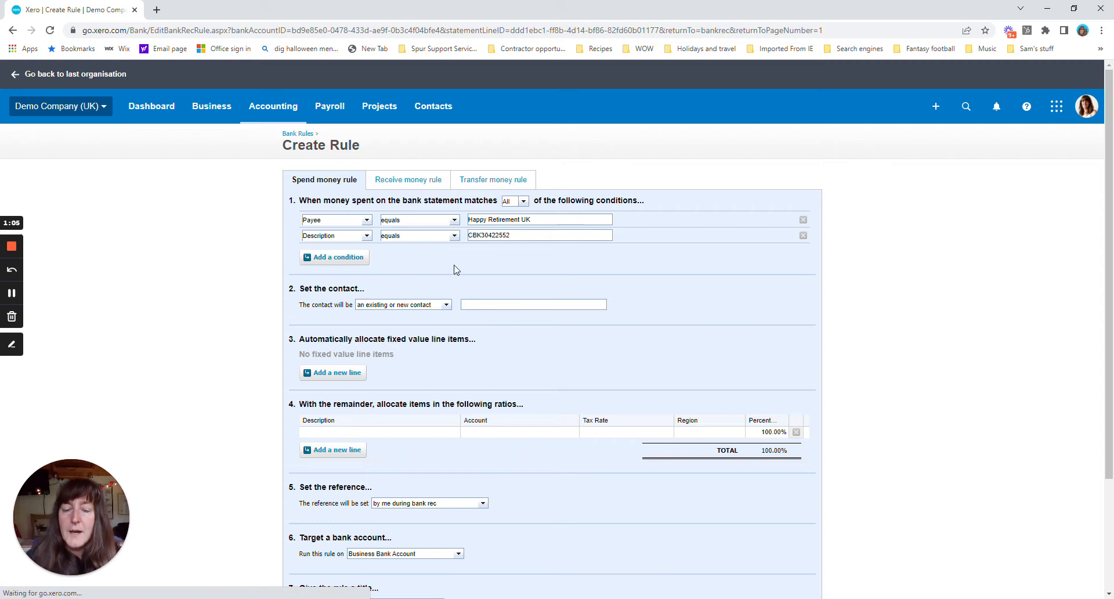
- Make the rule match when the payee contains "Happy Retirement", and remove the description condition
left_click(455, 221)
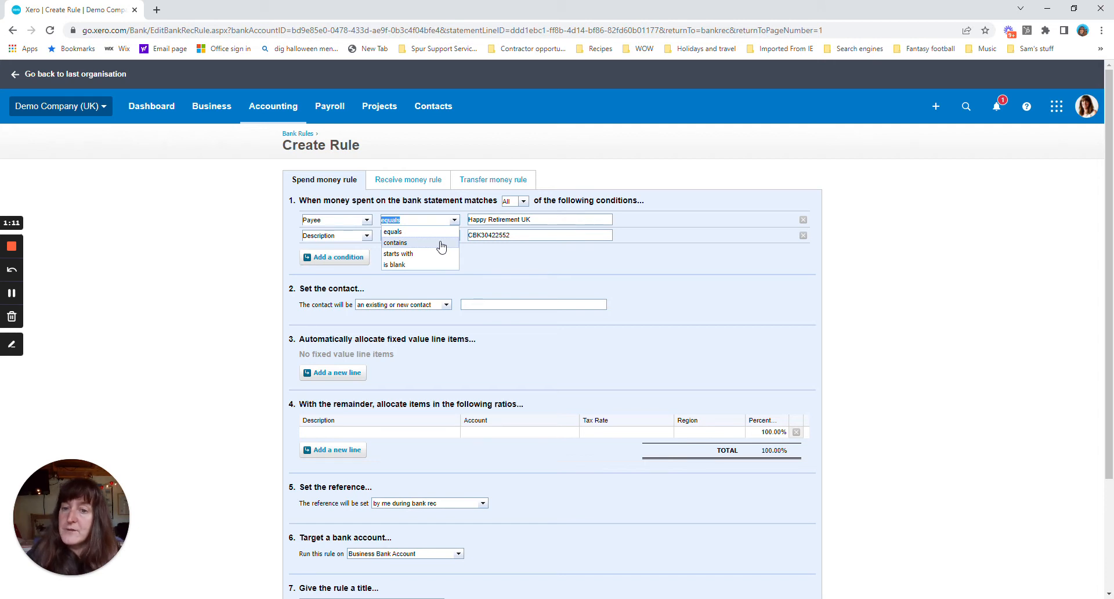
left_click(442, 243)
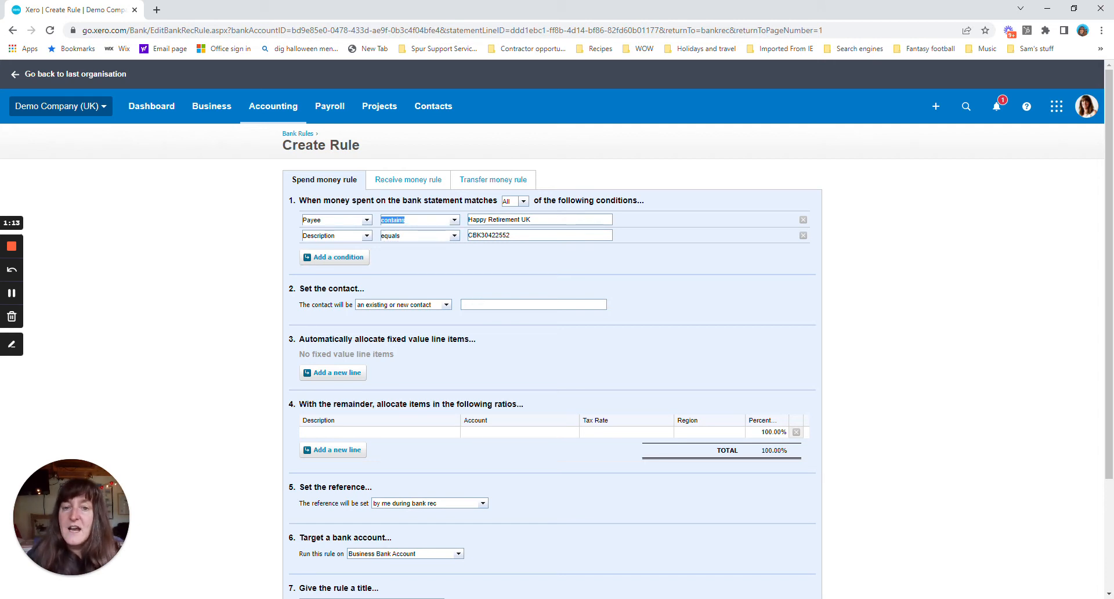
double_click(526, 219)
key("BackSpace")
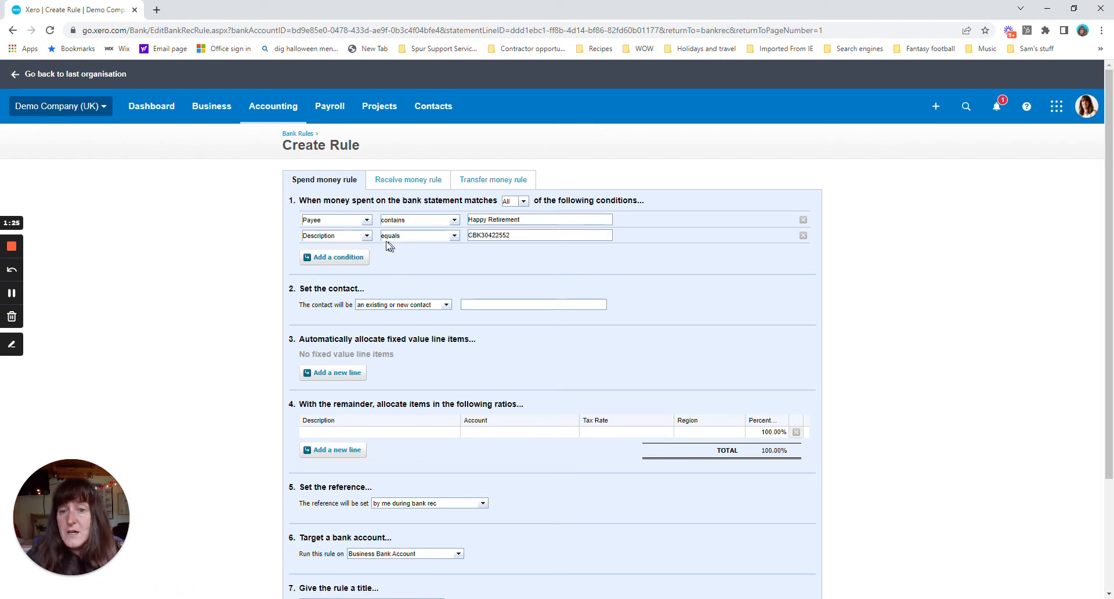
left_click(803, 235)
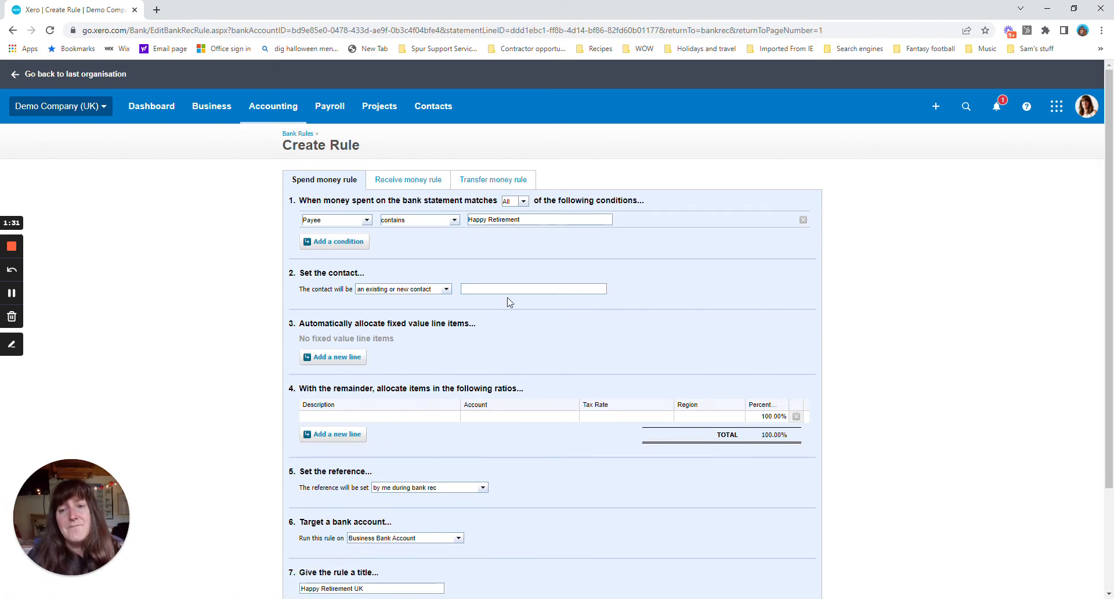
- Set the rule's contact to Happy Retirement and describe the remainder allocation line as "Directors Pension"
left_click(464, 288)
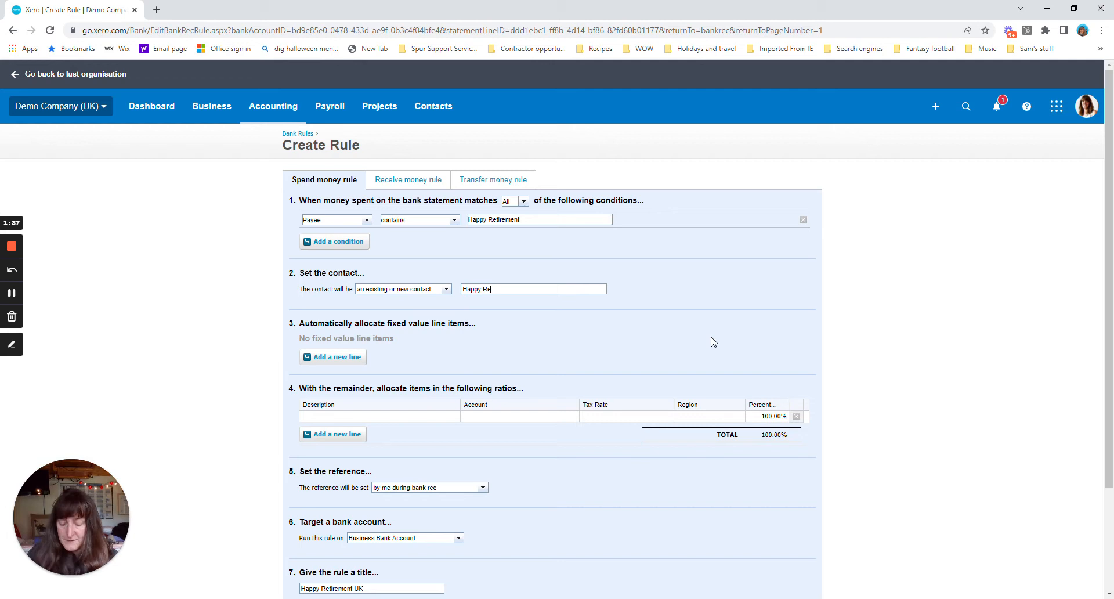
type("Happy Retirement")
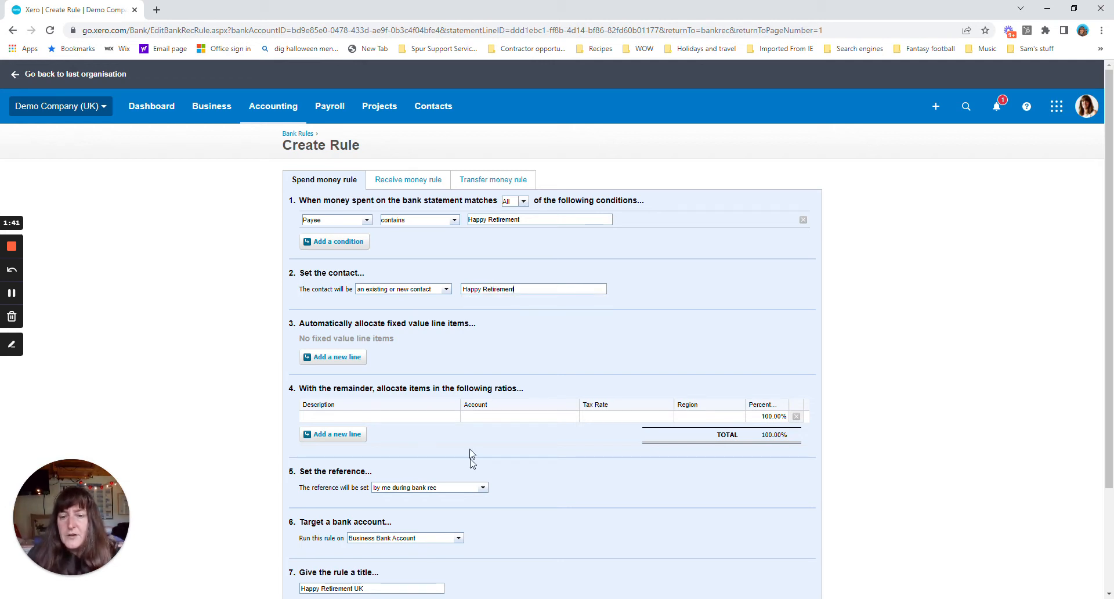
left_click(394, 417)
type("OF")
key("BackSpace")
key("BackSpace")
type("Directors")
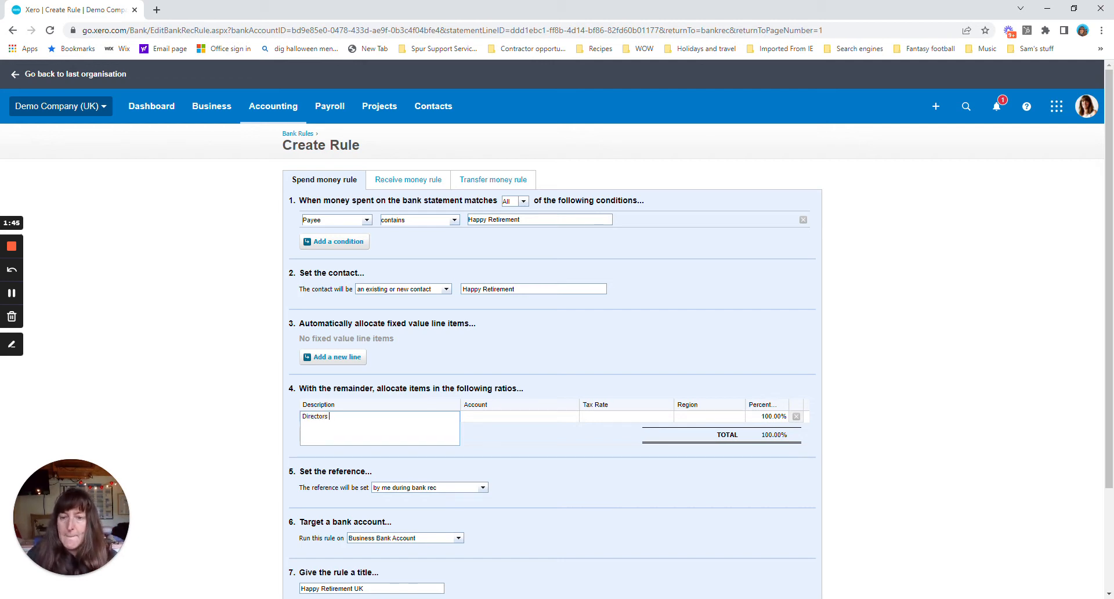
type(" Pension")
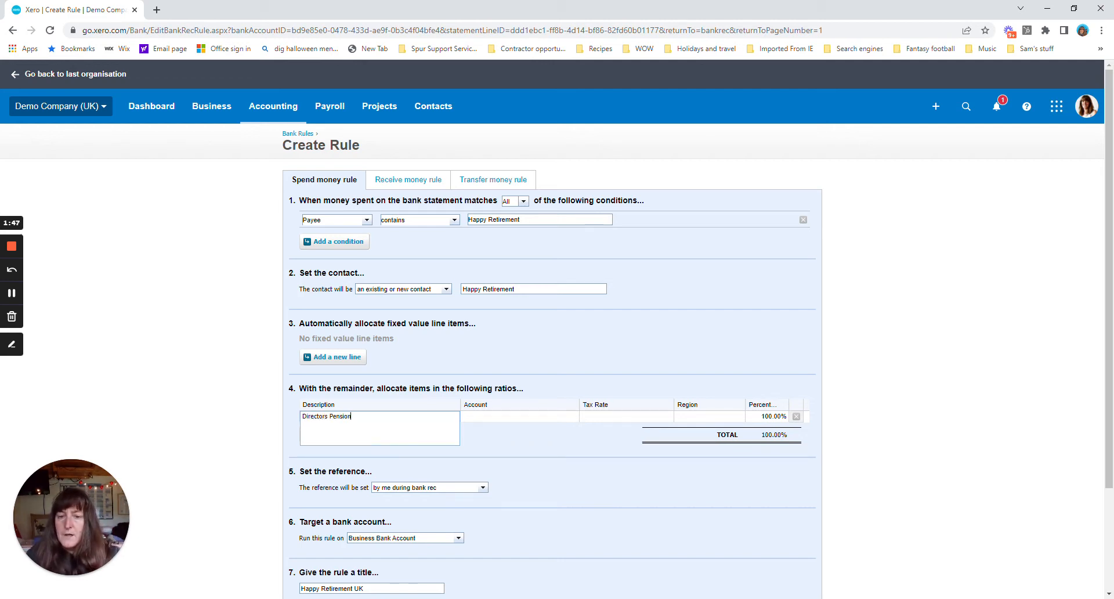
- Allocate the Directors Pension line to account 482 - Pensions Costs and set its region to Eastside
left_click(480, 419)
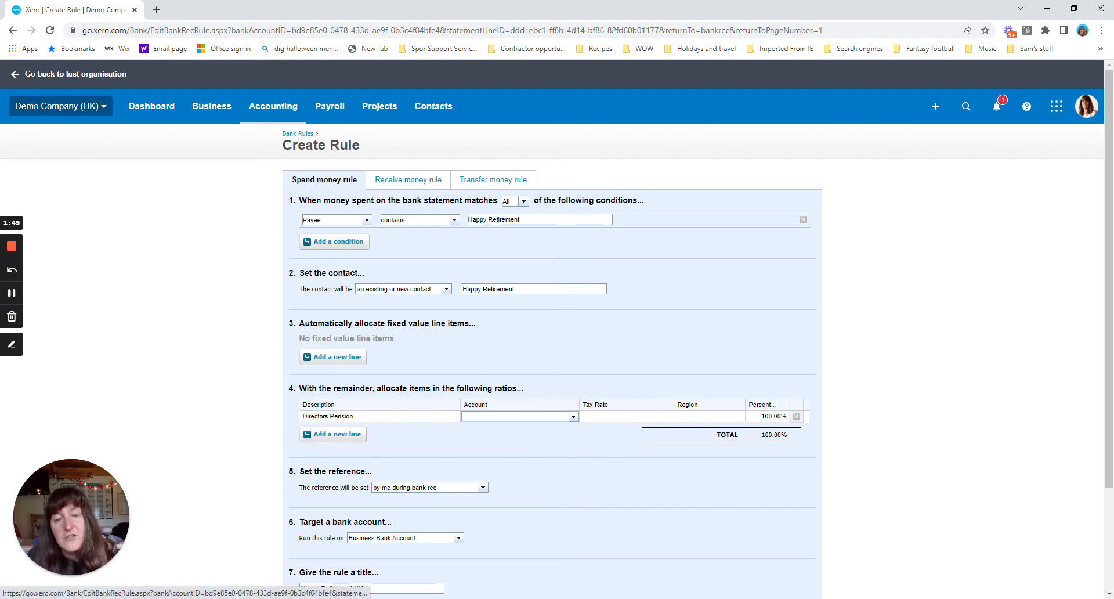
type("482")
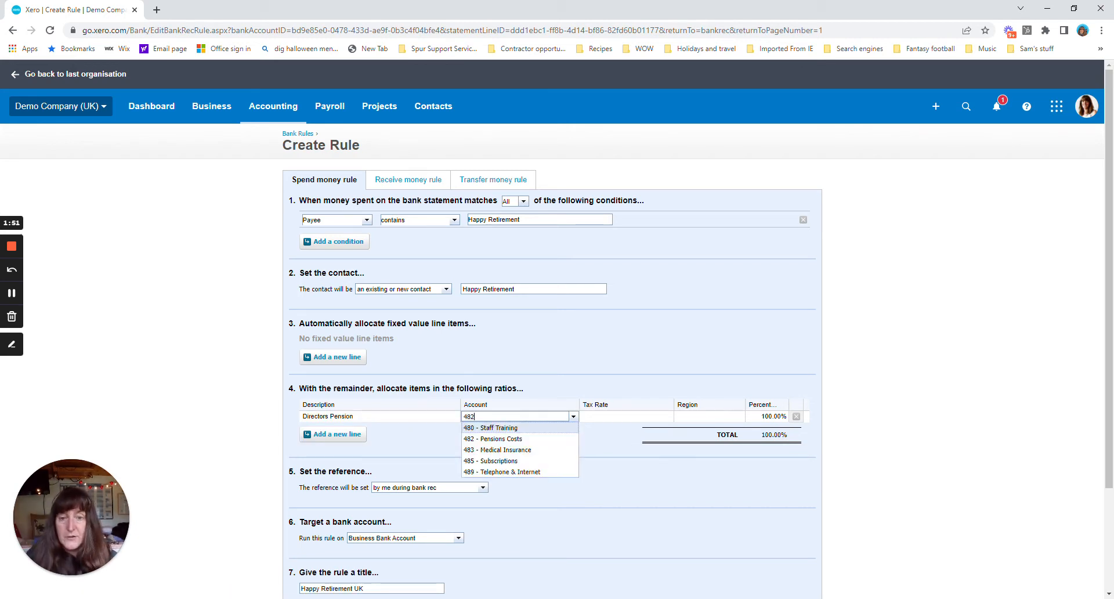
left_click(494, 429)
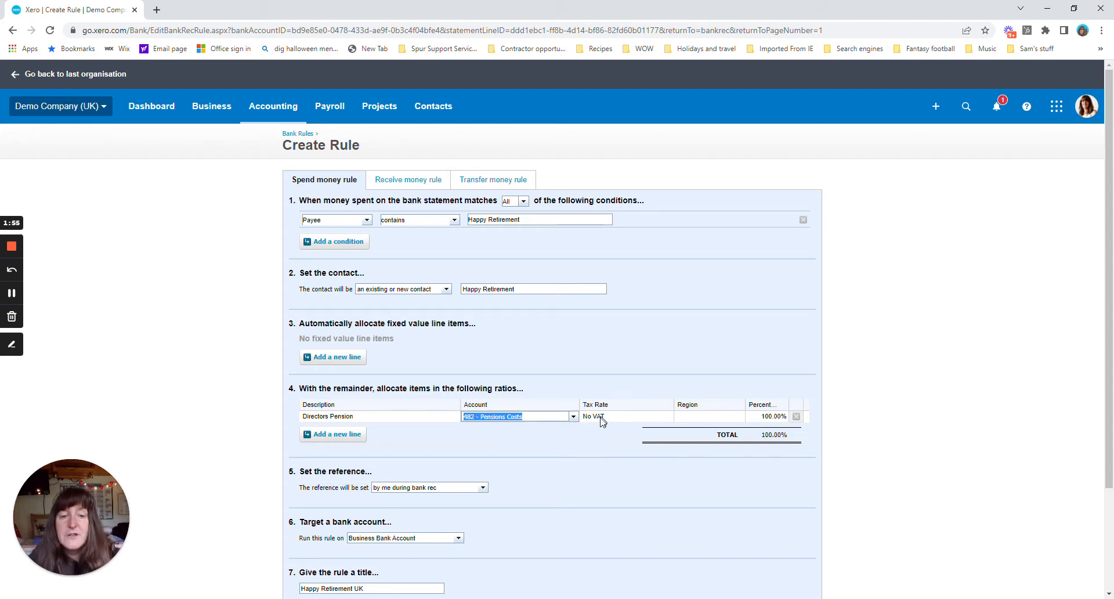
left_click(688, 418)
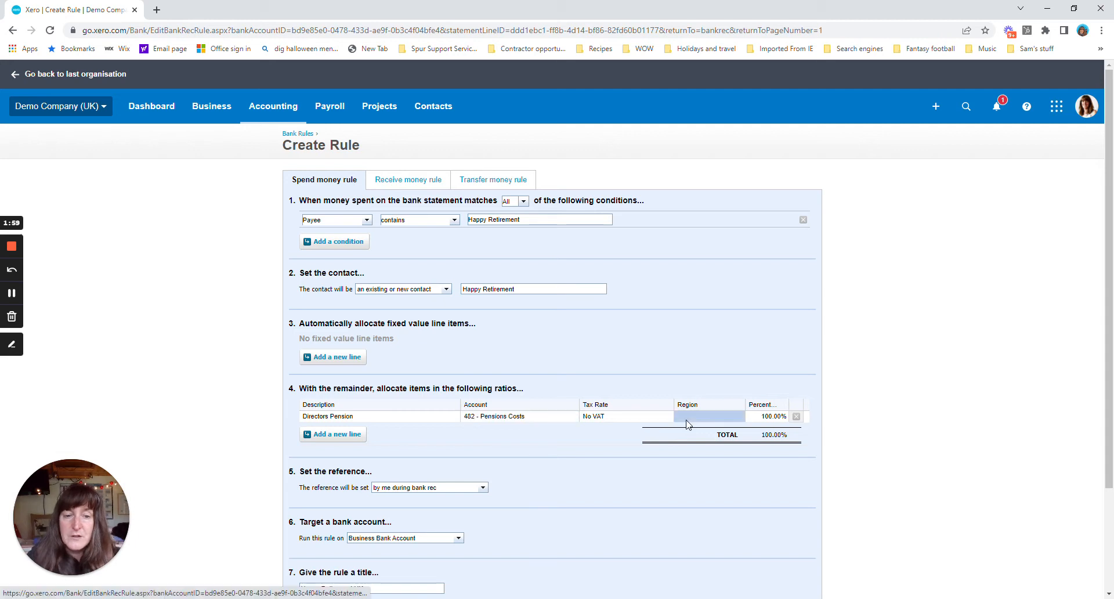
type("eas")
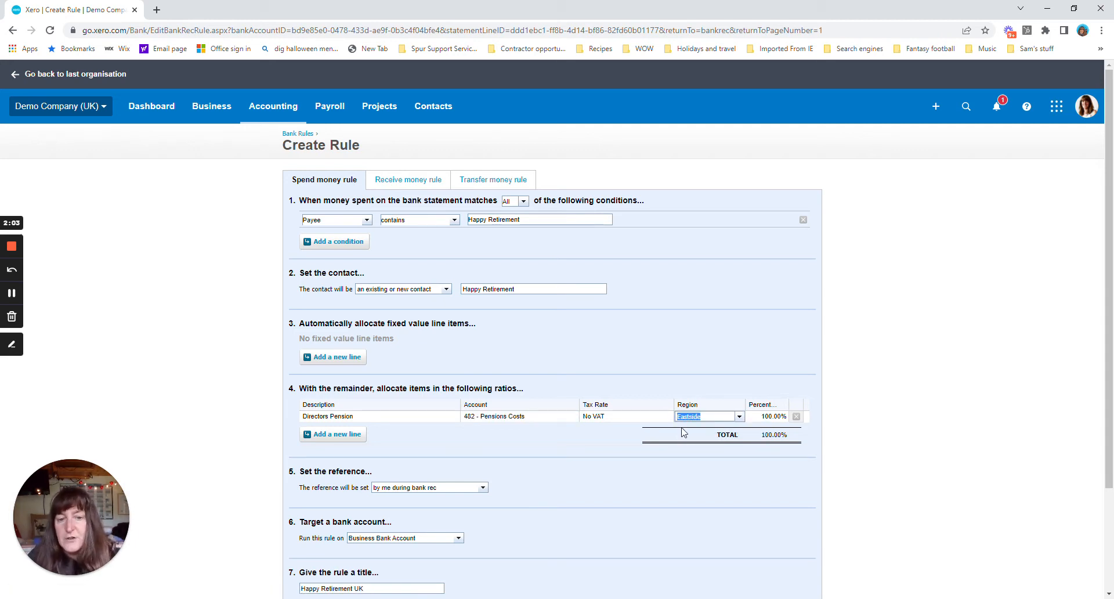
left_click(687, 428)
- Keep the rule targeted at Business Bank Account, title it "Happy Retirement Pension" and save it
scroll(549, 487, "down", 2)
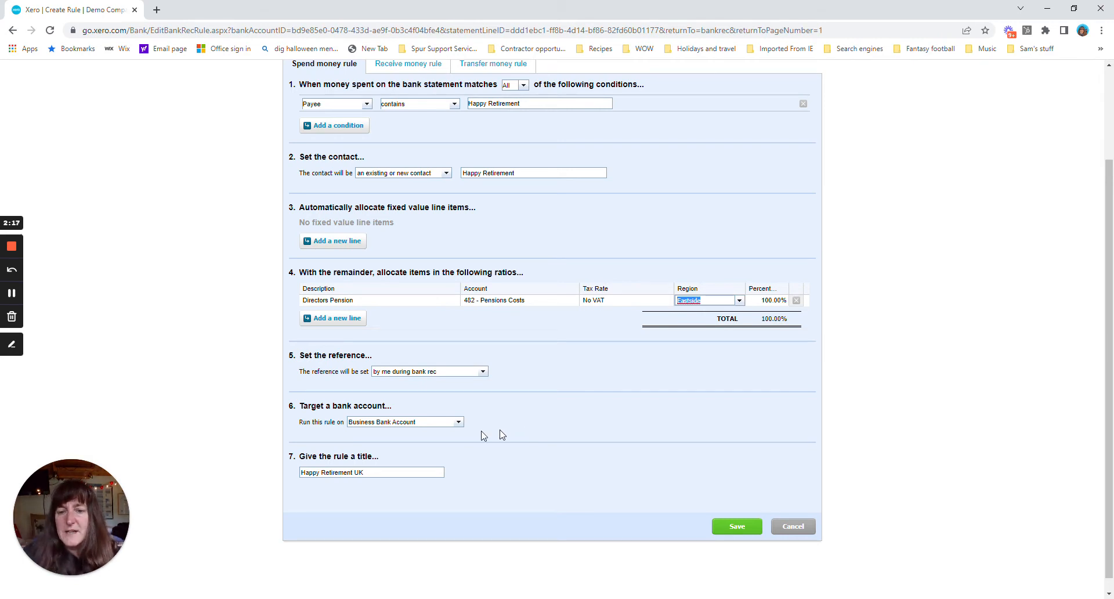
left_click(459, 423)
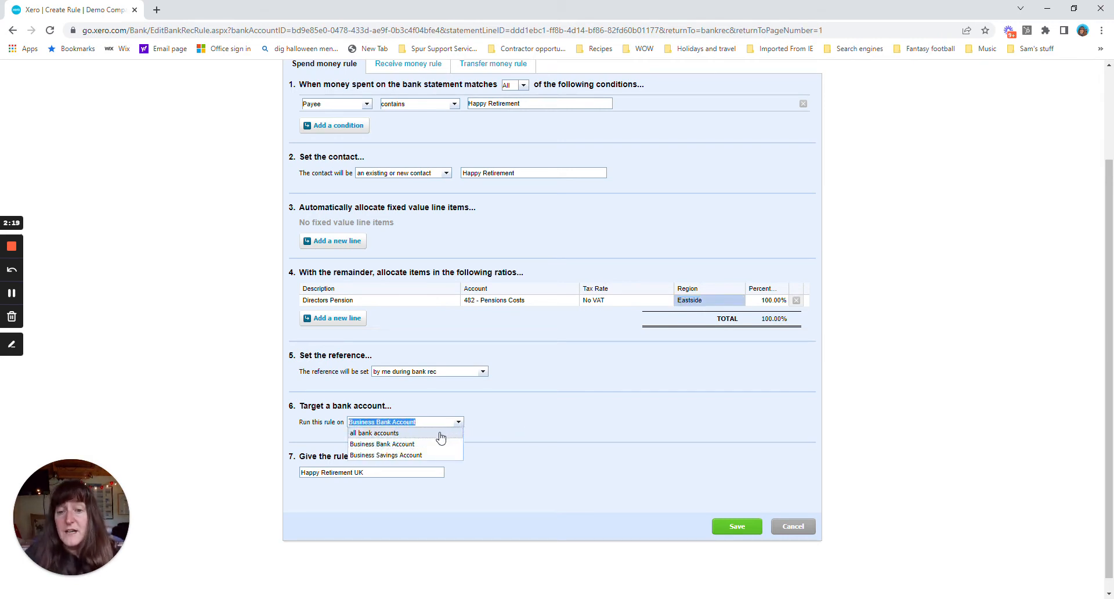
left_click(572, 427)
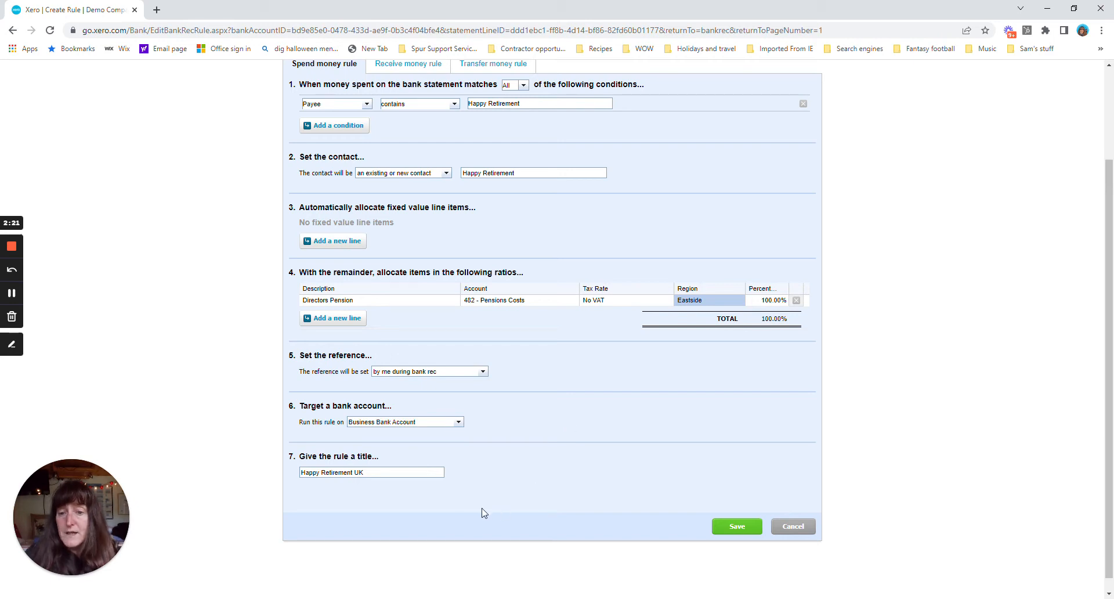
left_click(731, 527)
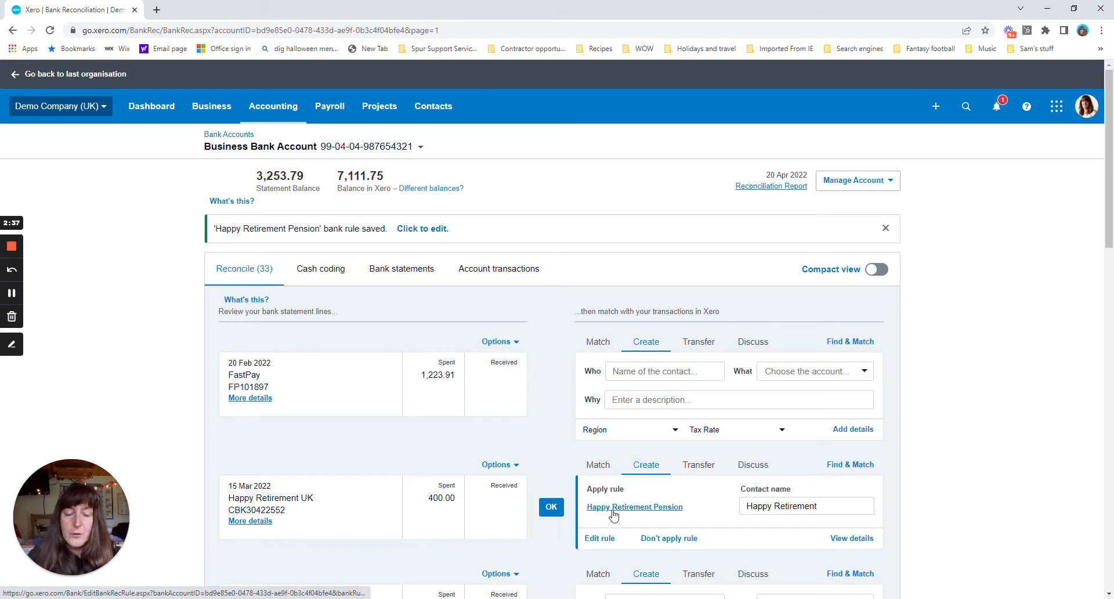
- Reconcile the 15 Mar and 15 Apr 2022 Happy Retirement UK payments using the Happy Retirement Pension rule
left_click(551, 508)
scroll(550, 522, "down", 9)
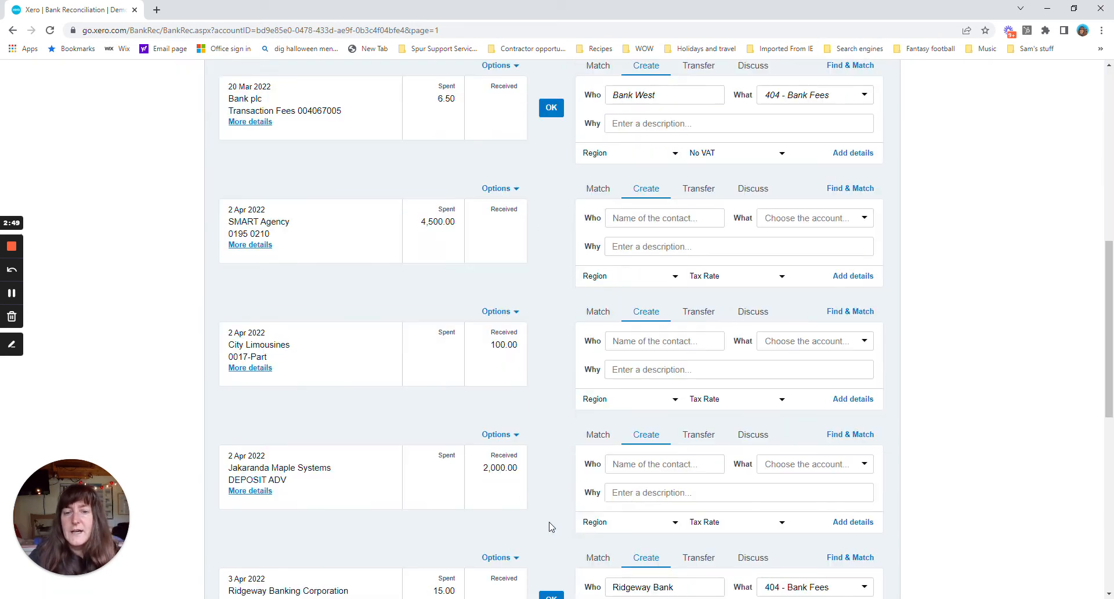
scroll(551, 527, "down", 9)
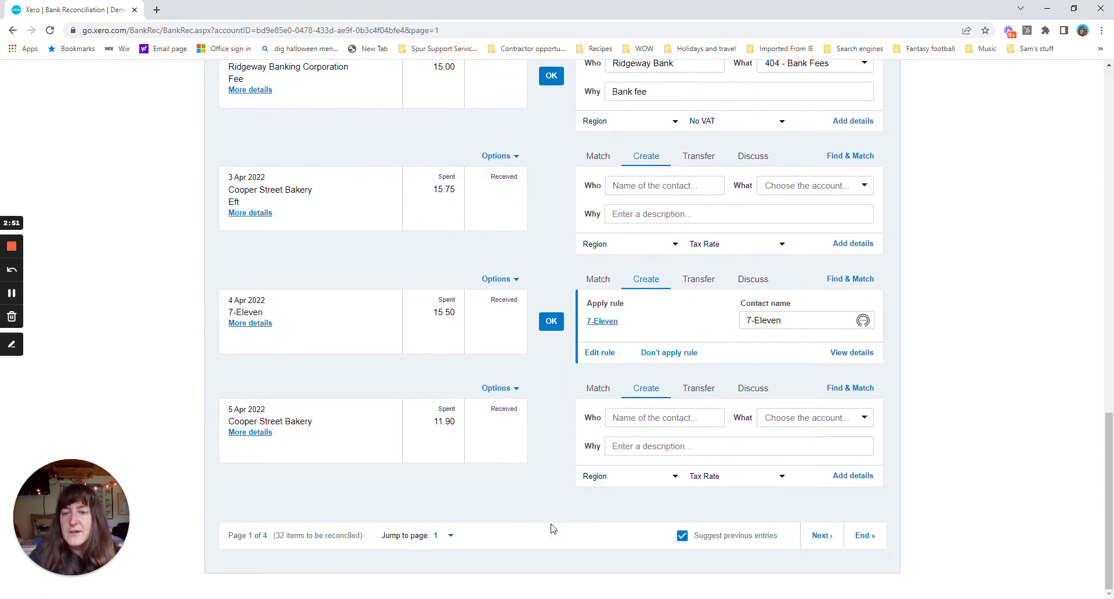
left_click(822, 535)
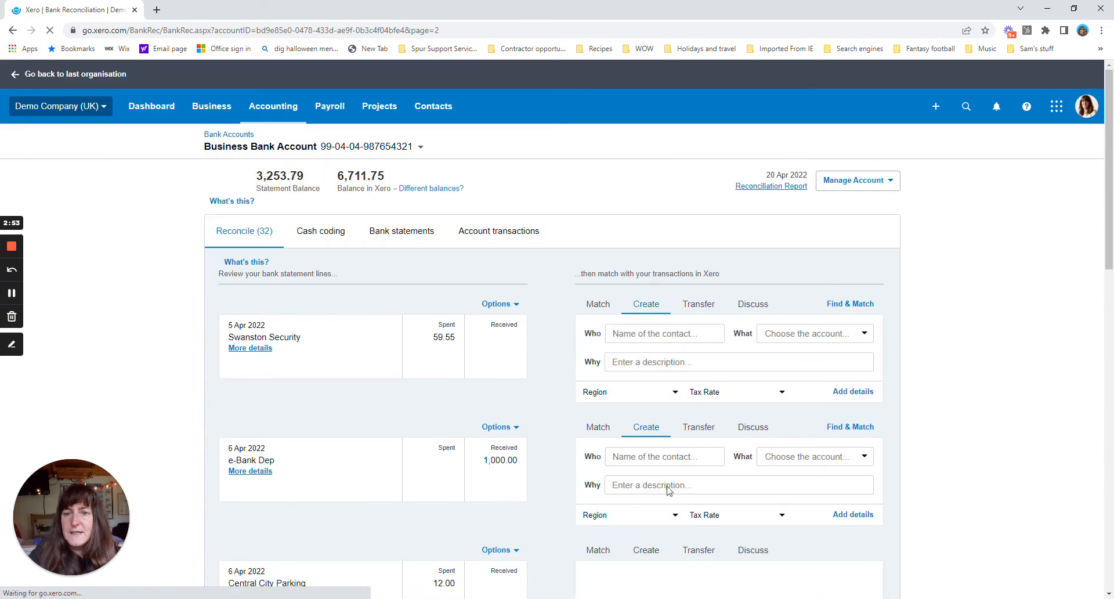
scroll(528, 423, "down", 7)
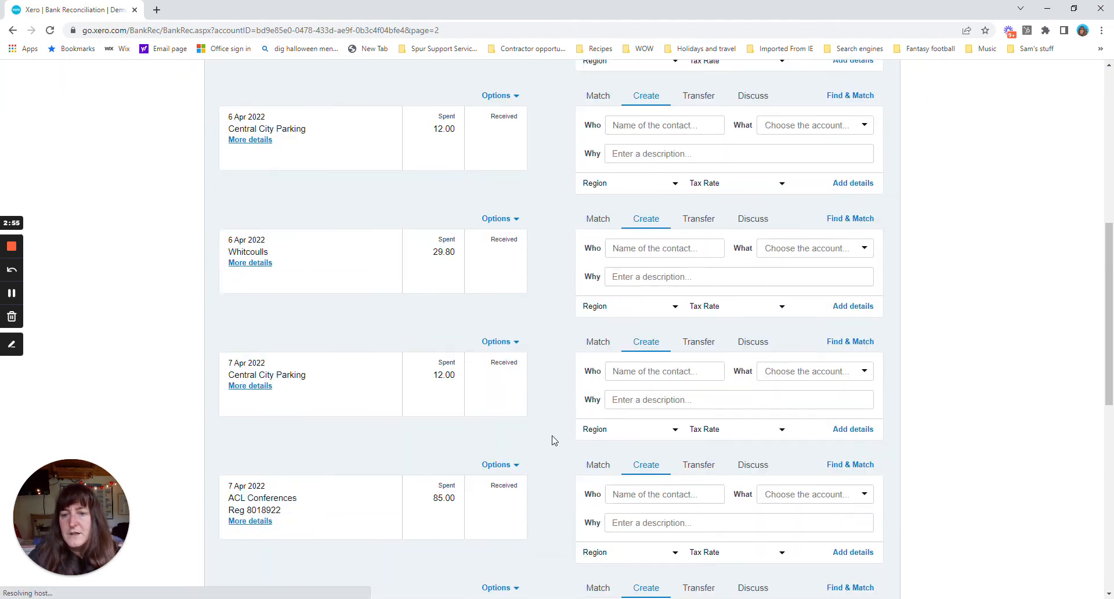
scroll(554, 440, "down", 10)
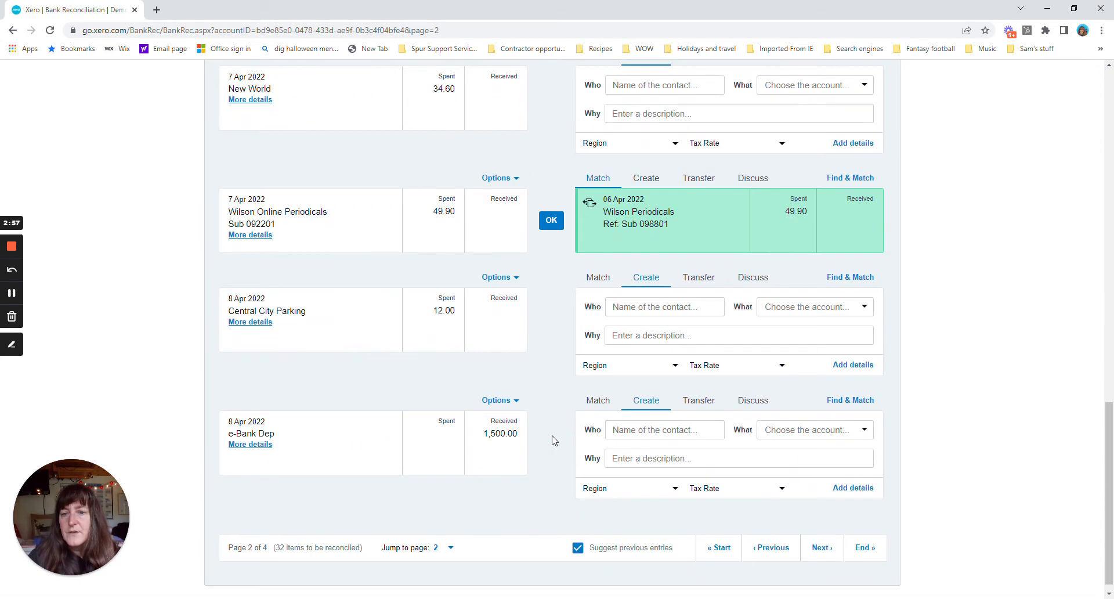
scroll(554, 440, "down", 2)
left_click(820, 536)
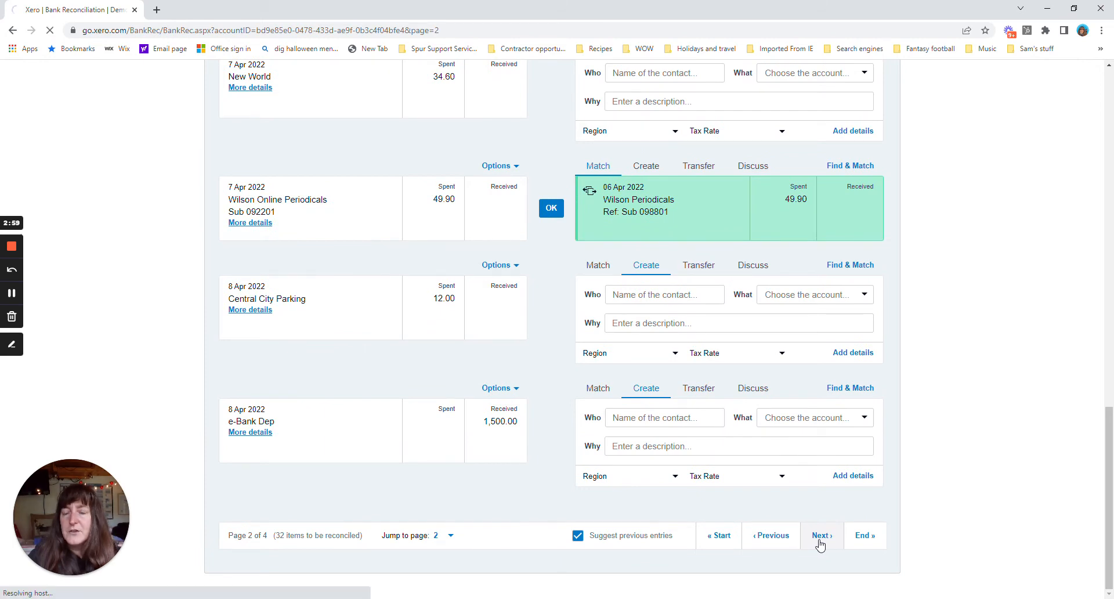
scroll(552, 438, "down", 12)
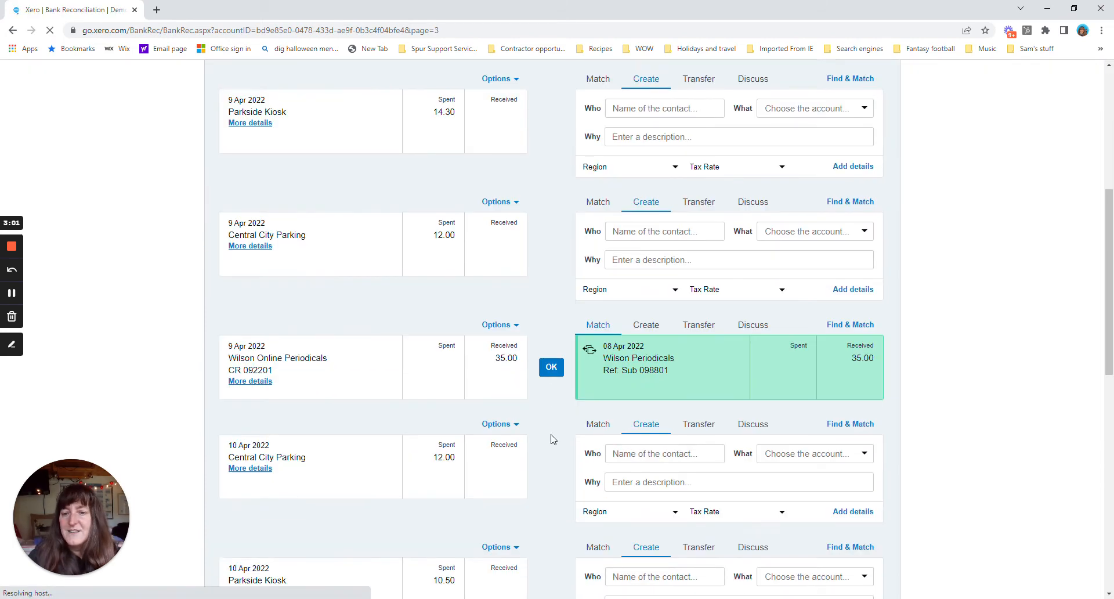
scroll(552, 438, "down", 5)
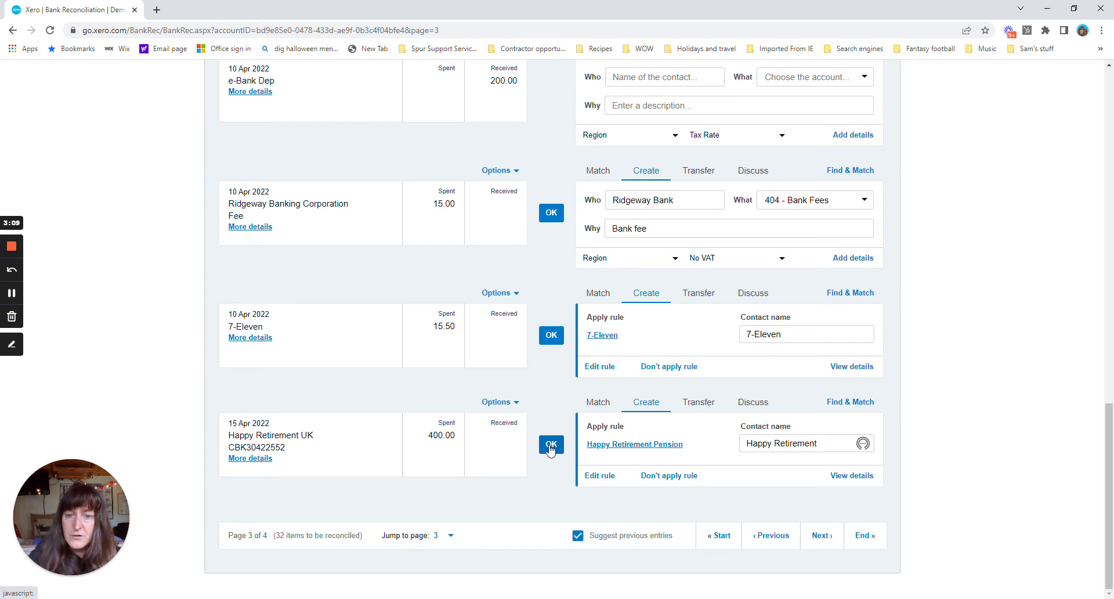
left_click(551, 445)
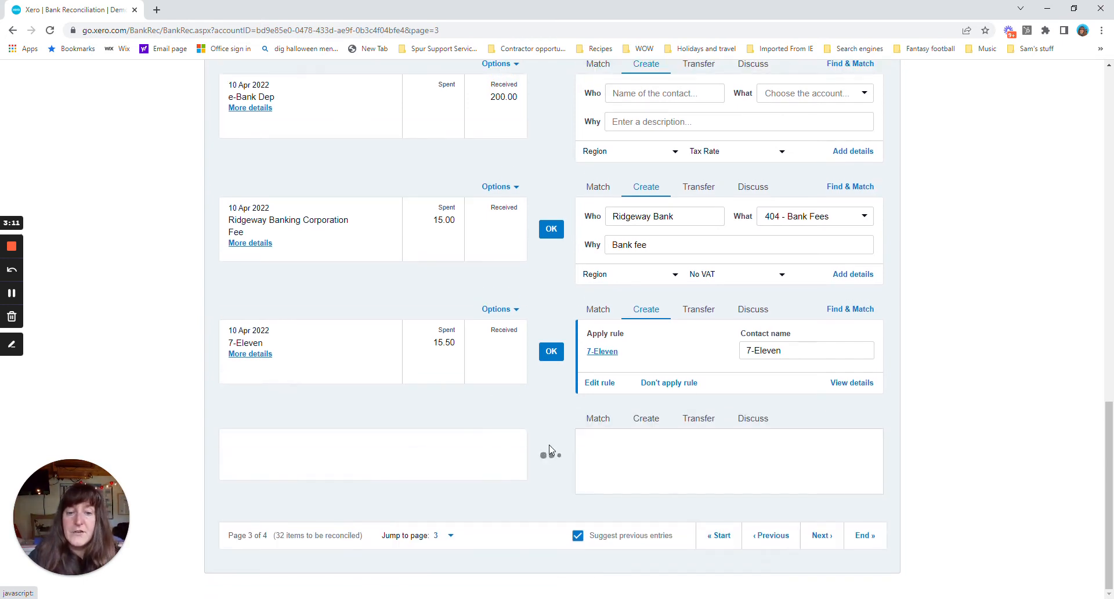
- Create a bank rule from the 17 Mar 2022 Mr Director Loan line with both payee and description conditions set to contains
left_click(719, 566)
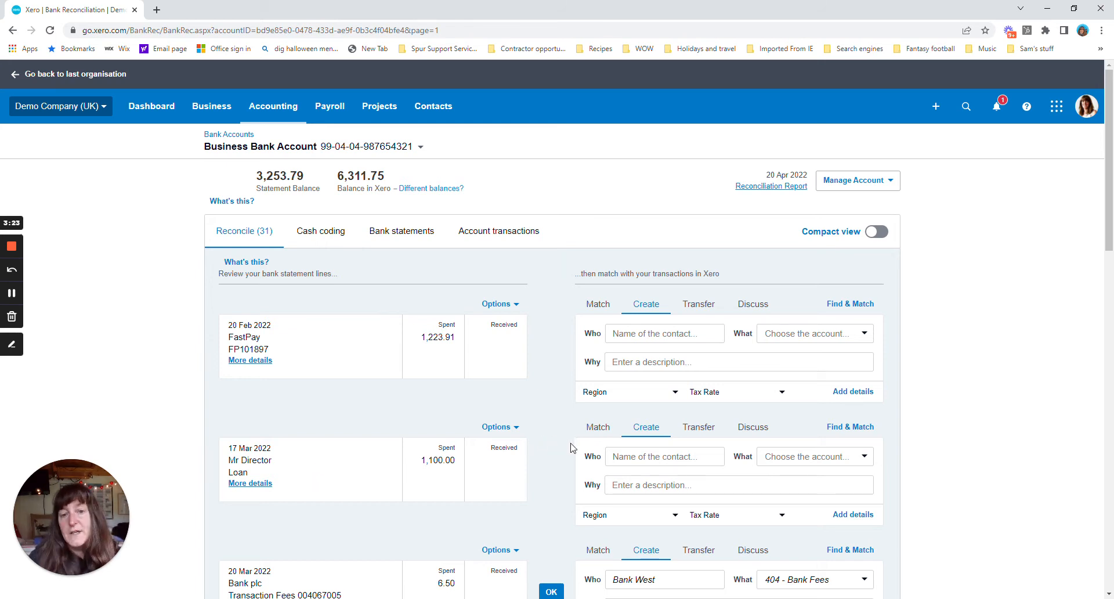
left_click(489, 430)
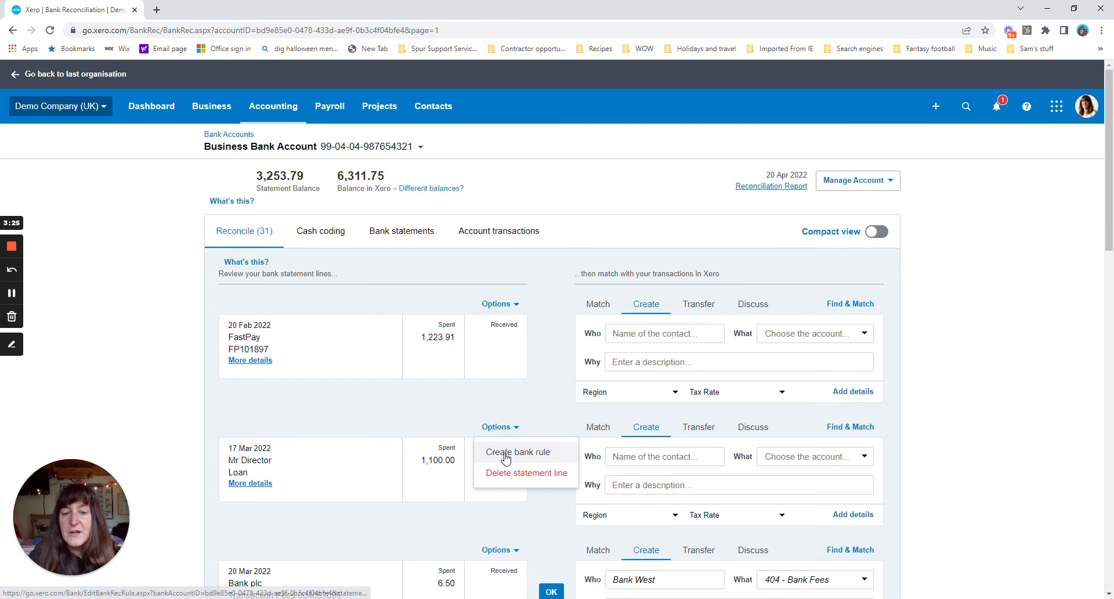
left_click(504, 454)
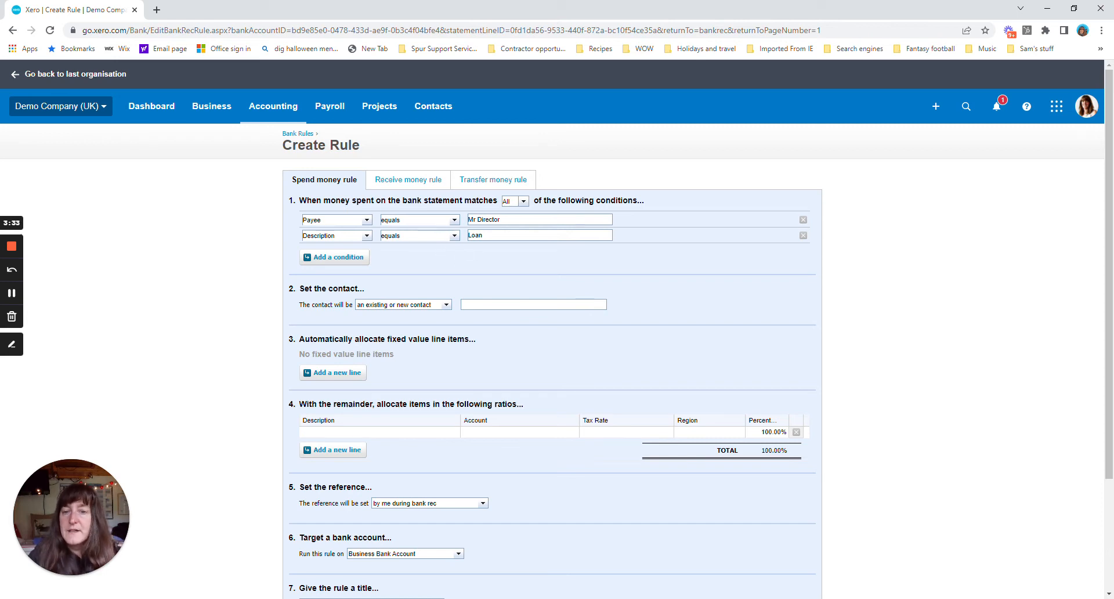
left_click(455, 221)
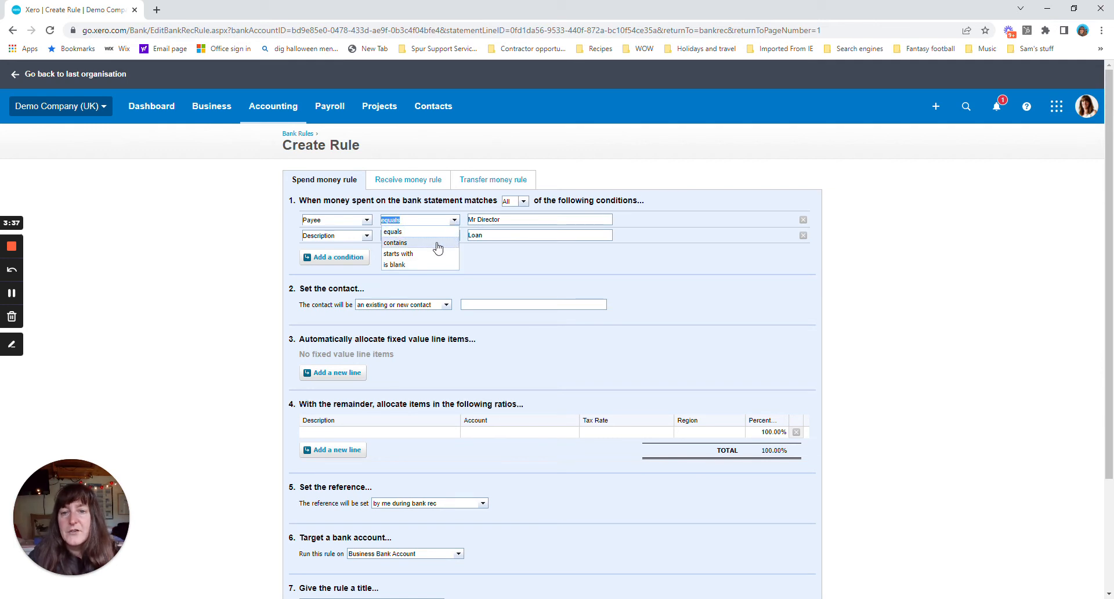
left_click(438, 243)
left_click(455, 236)
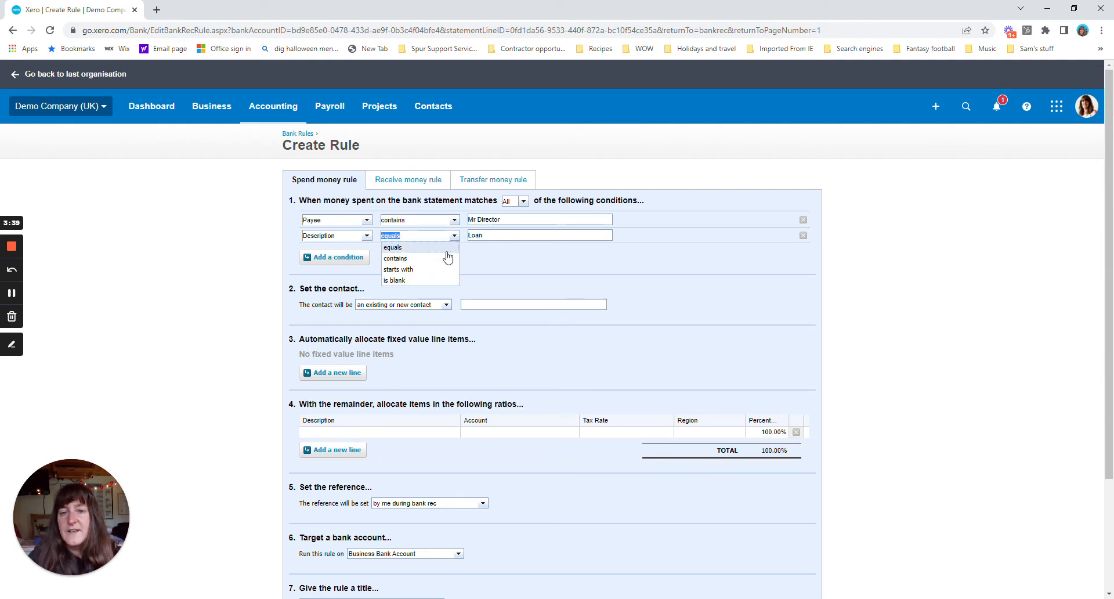
left_click(447, 258)
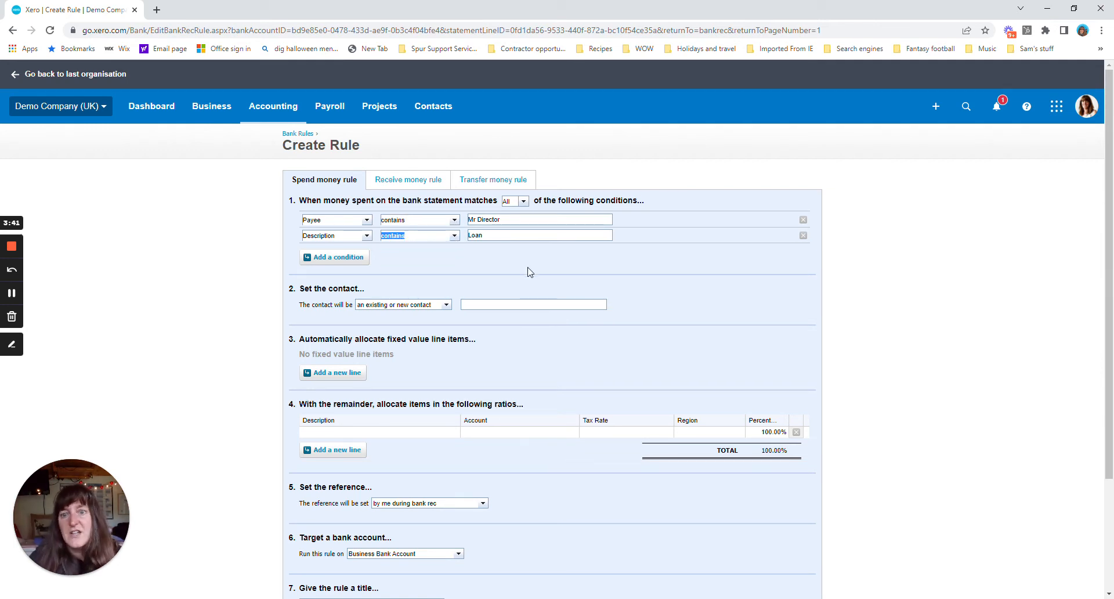
- Set the rule's contact to Mr Director
left_click(504, 304)
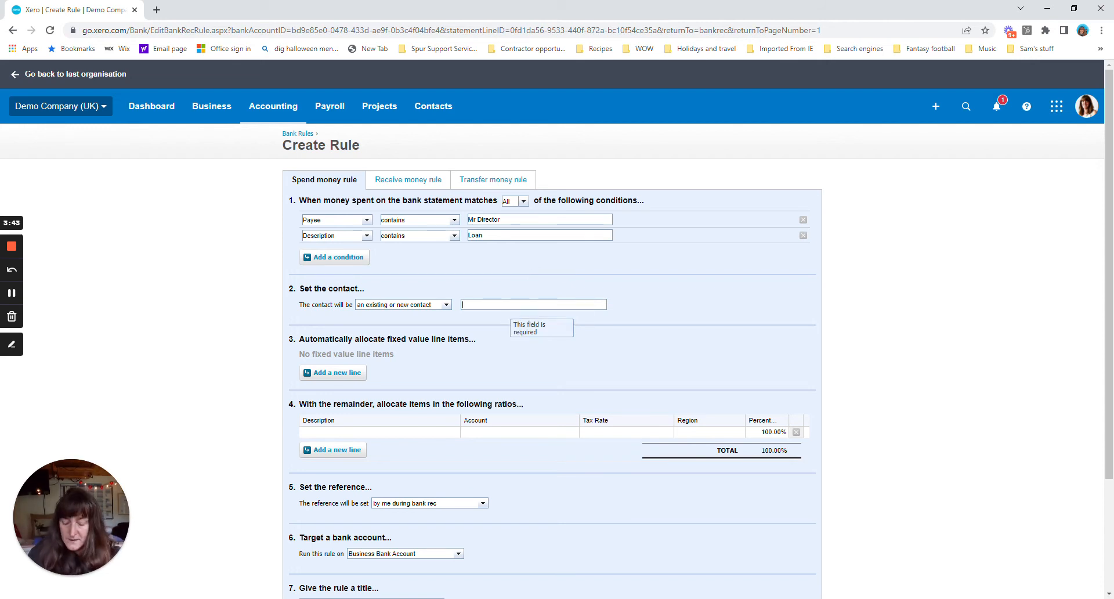
type("Mr D")
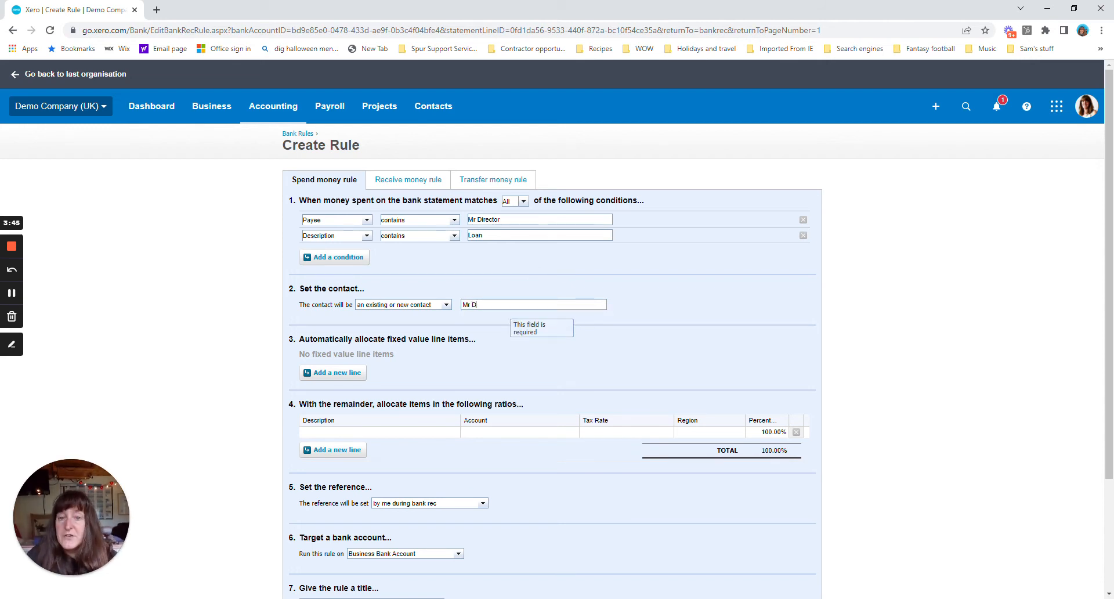
type("irector")
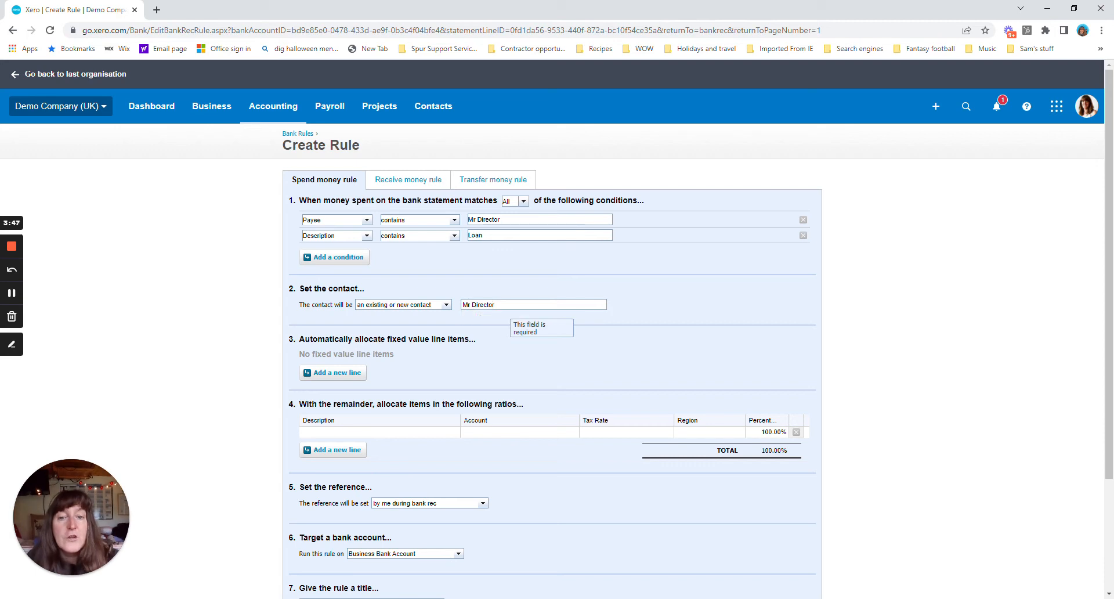
- Describe the remainder allocation line as "Loan to company" and allocate it to account 835 - Directors' Loan Account
scroll(511, 339, "down", 1)
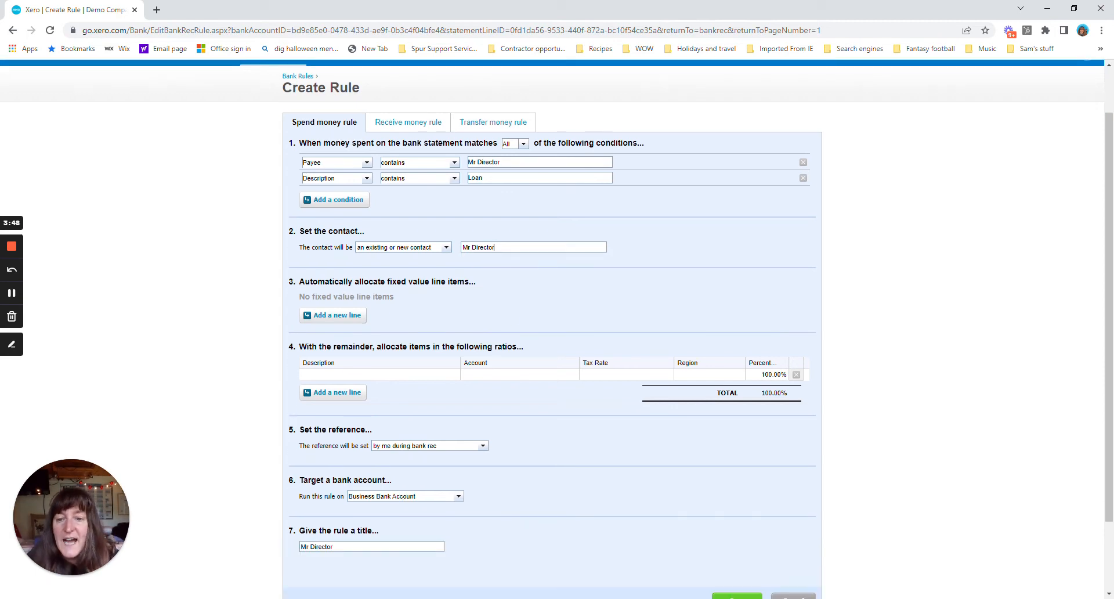
left_click(348, 374)
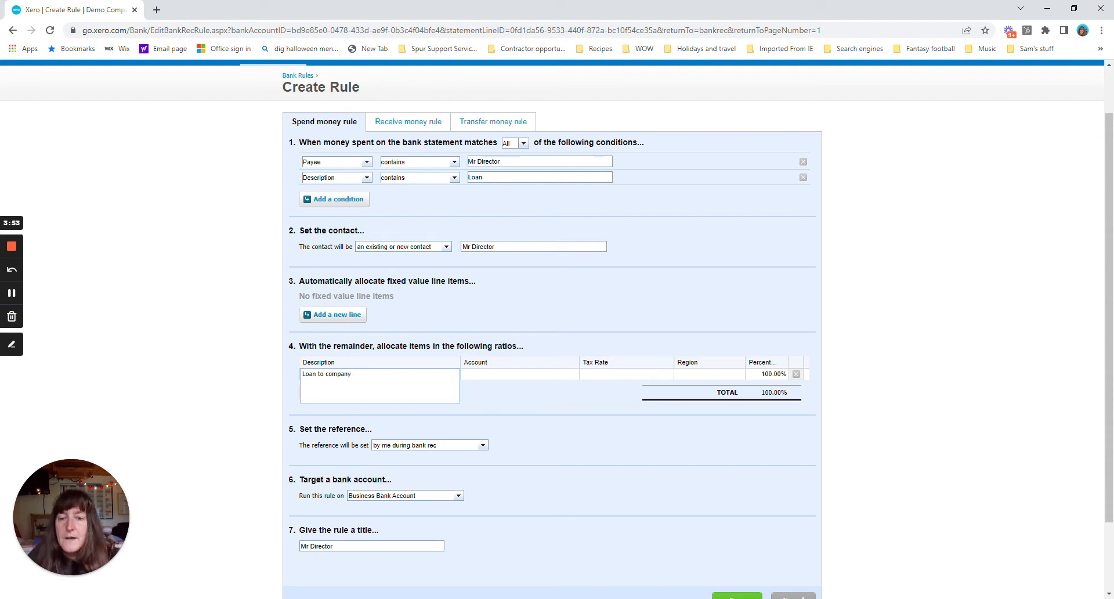
left_click(486, 374)
type("835")
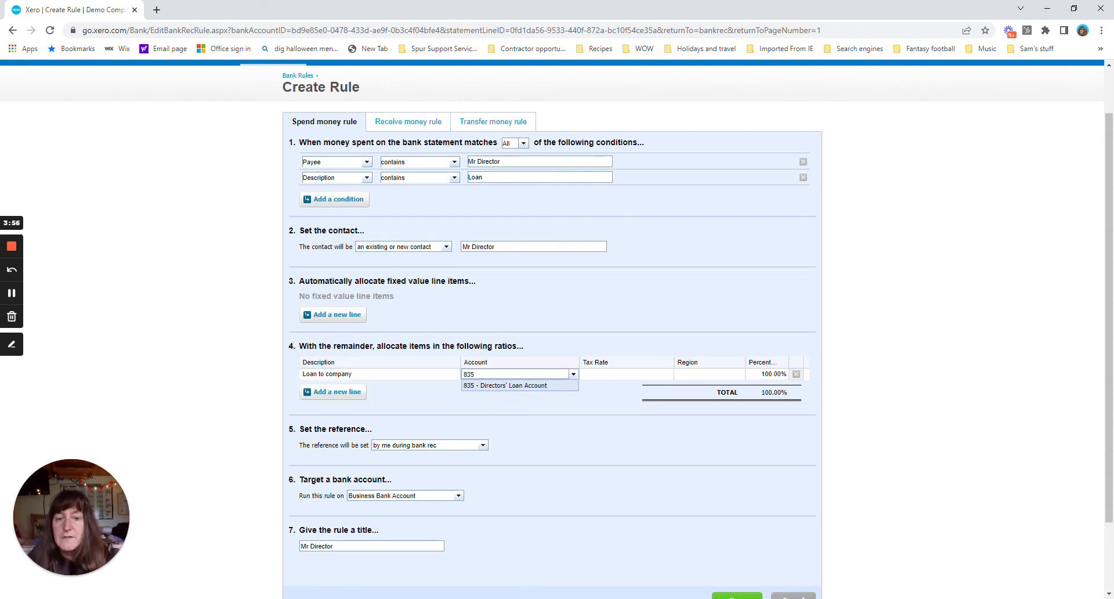
left_click(499, 388)
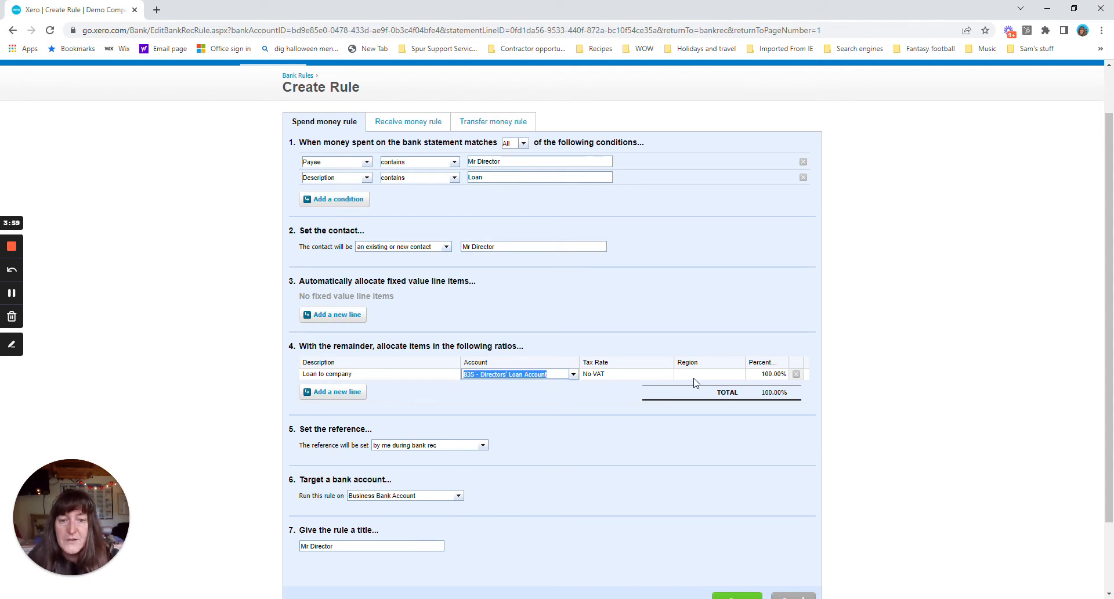
- Save the rule under the title "Mr Director Loan" and reconcile the 17 Mar 2022 Mr Director payment with it
scroll(614, 461, "down", 2)
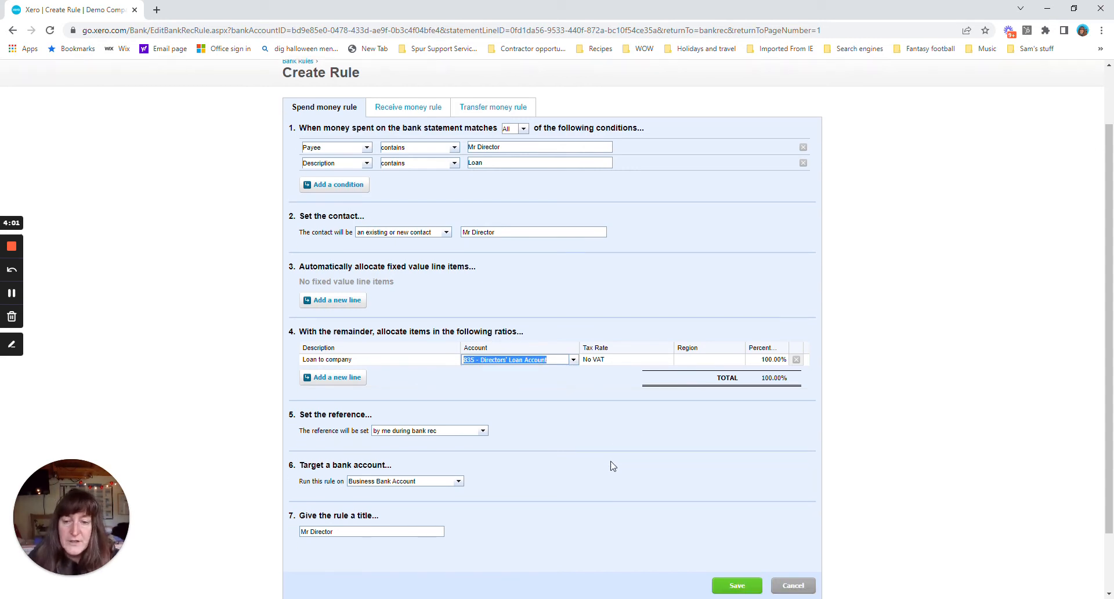
left_click(336, 459)
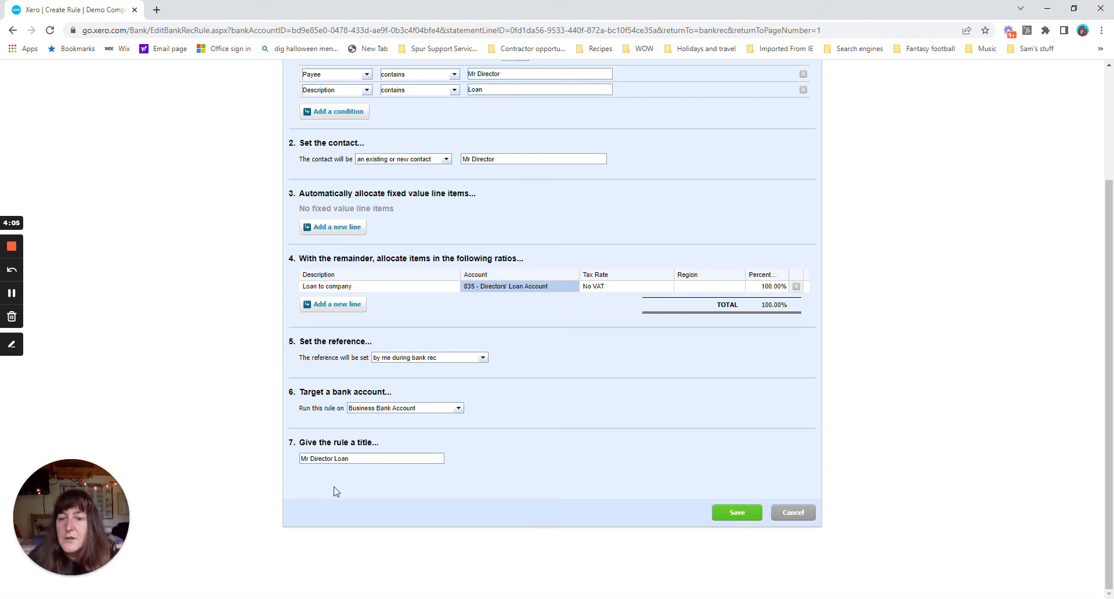
left_click(732, 518)
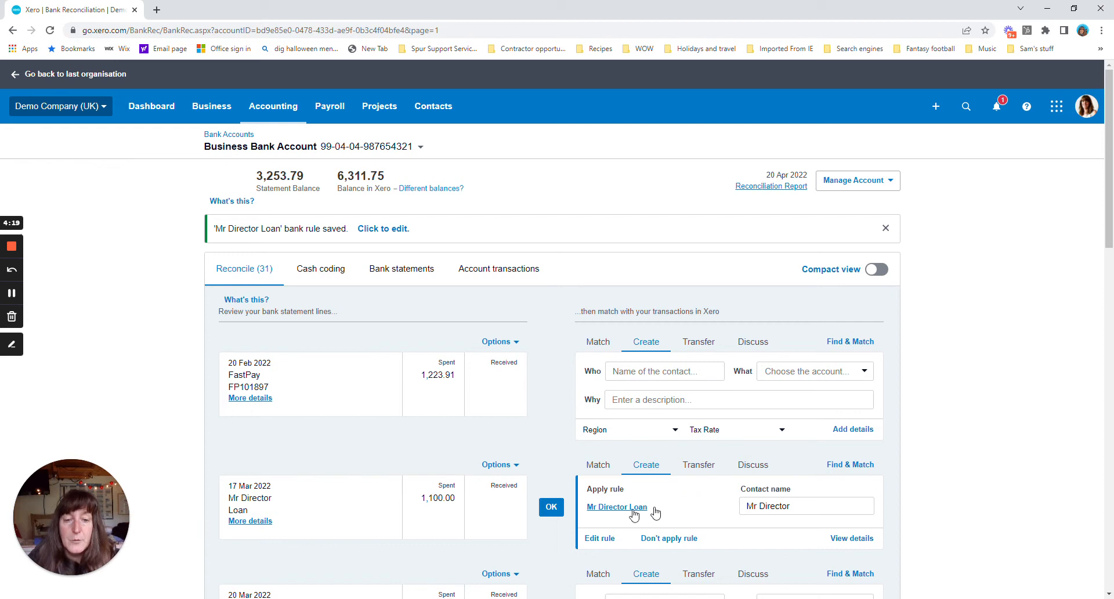
left_click(554, 507)
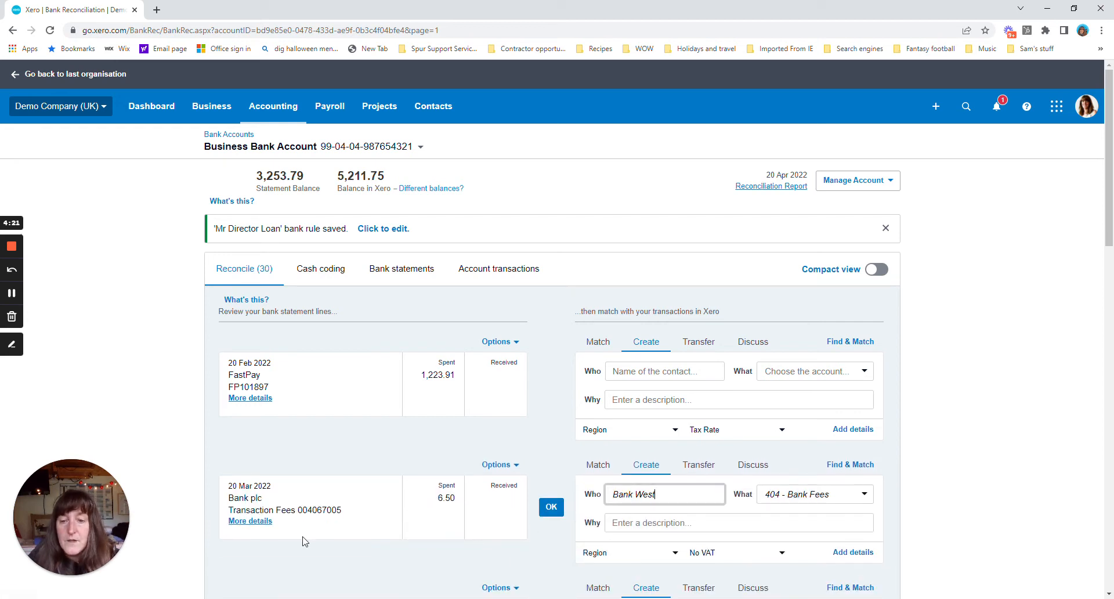
- Check the 20 Mar 2022 Bank plc line's details and create a bank rule from it with both conditions set to contains
left_click(258, 522)
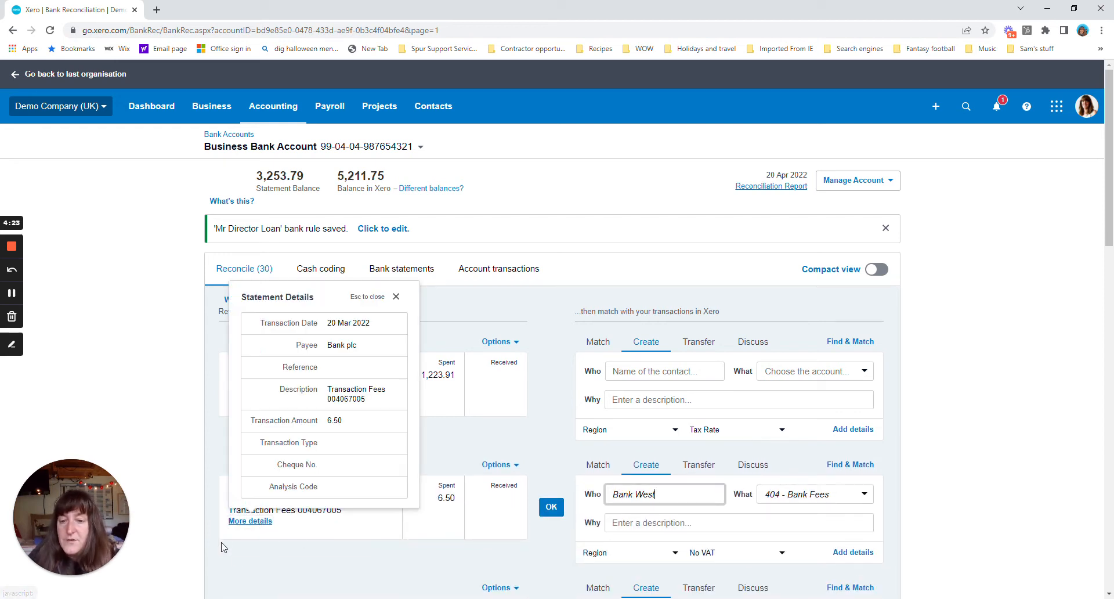
left_click(397, 296)
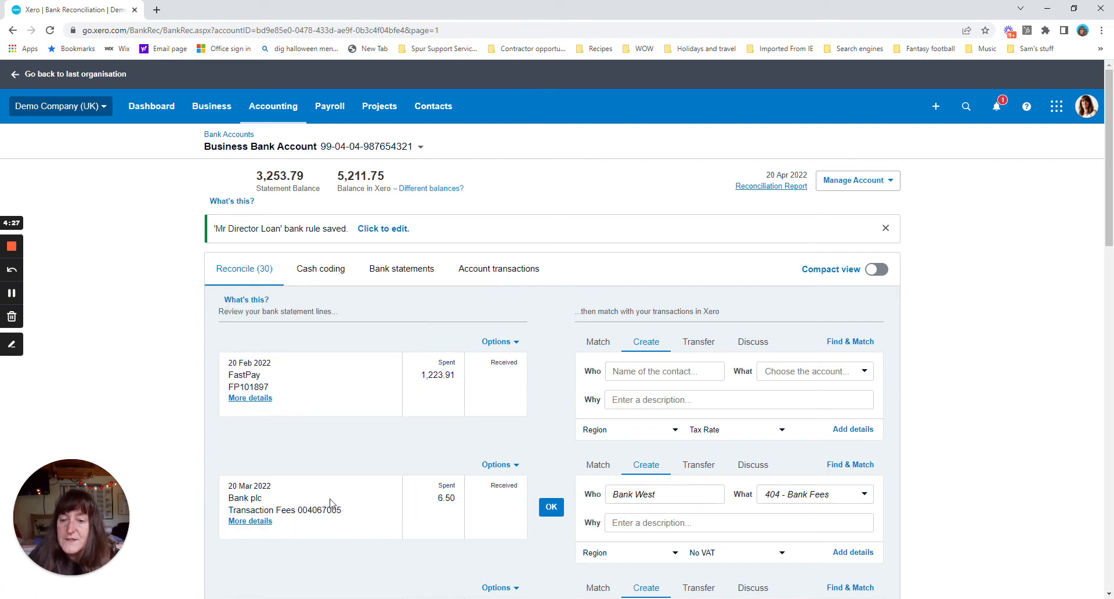
left_click(497, 464)
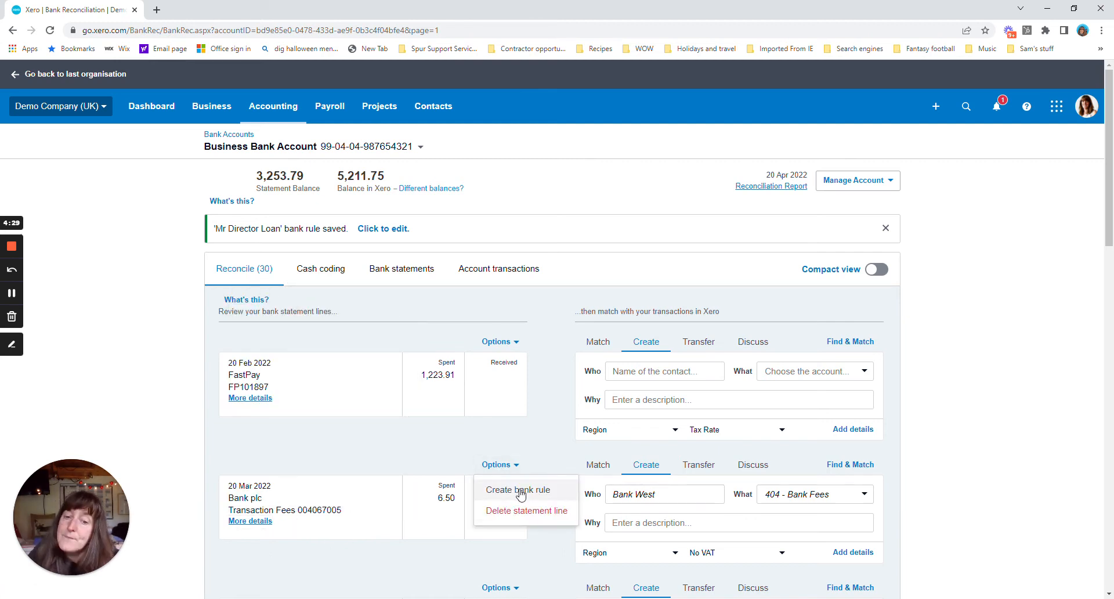
left_click(519, 490)
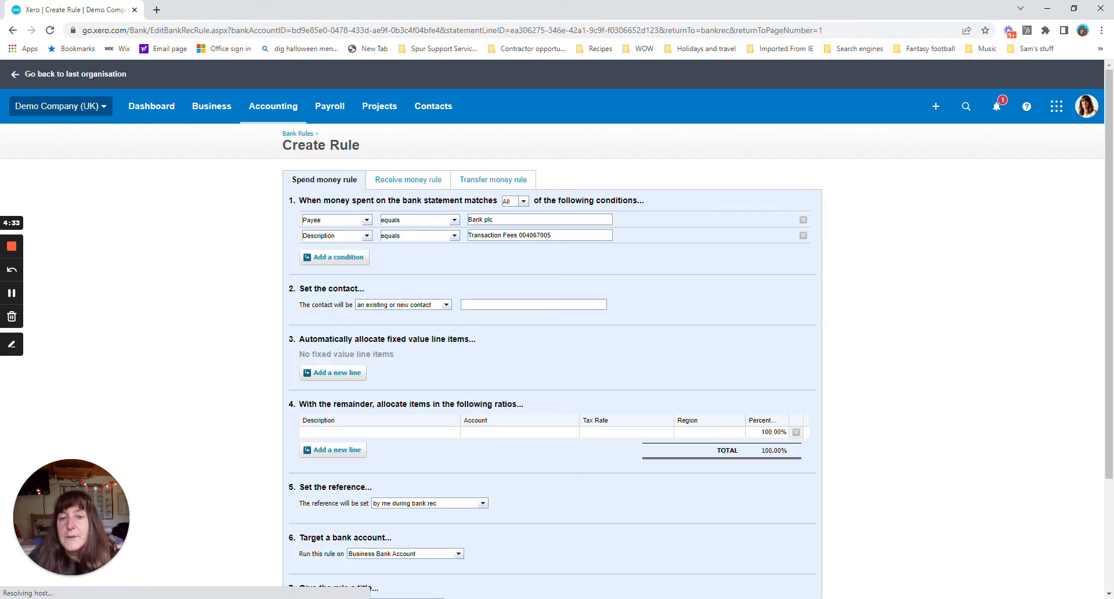
left_click(454, 222)
left_click(395, 242)
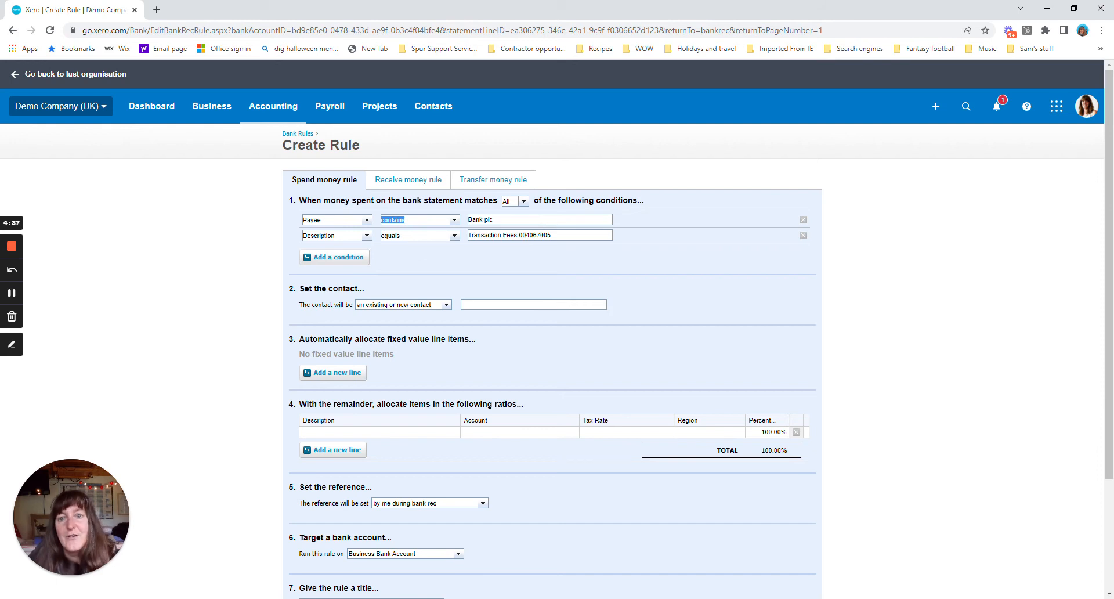
left_click(455, 236)
left_click(439, 257)
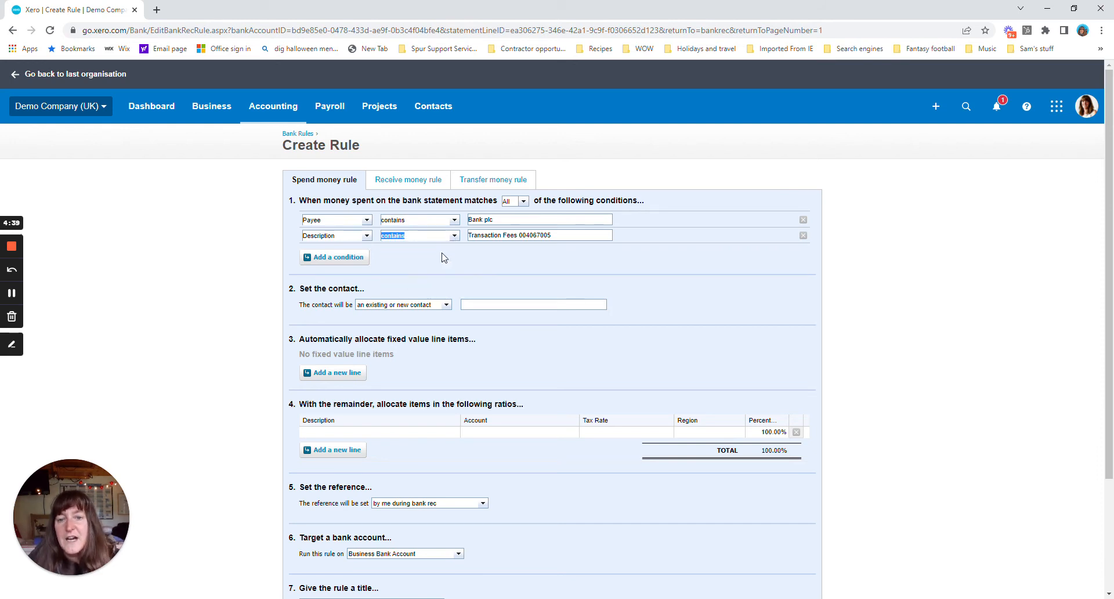
- Shorten the description condition's text to "Fees", removing the transaction number and the word "Transaction"
left_click_drag(554, 236, 517, 235)
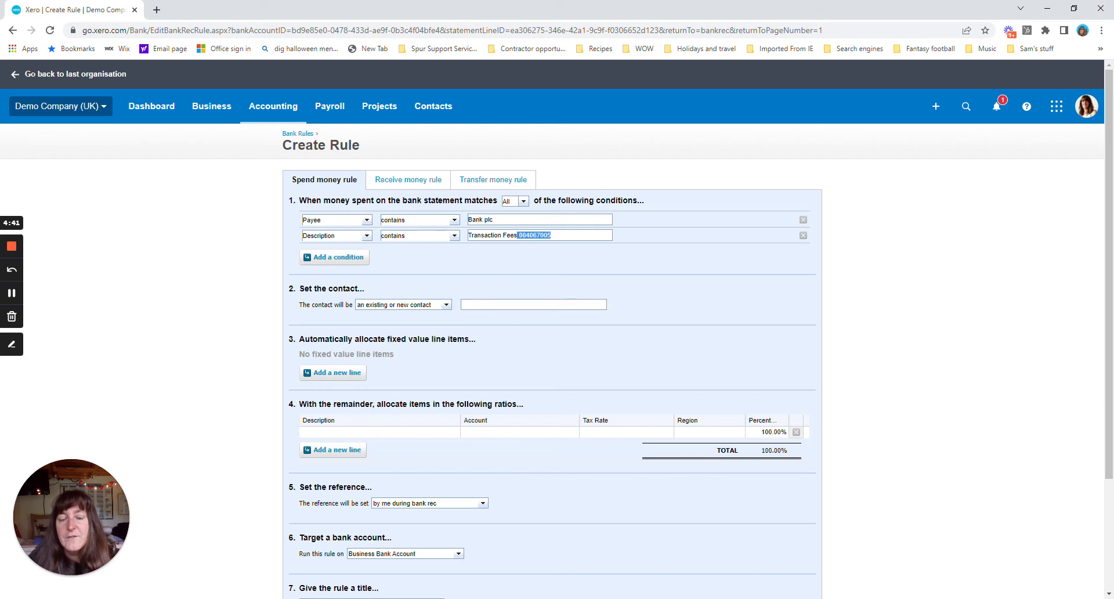
key("BackSpace")
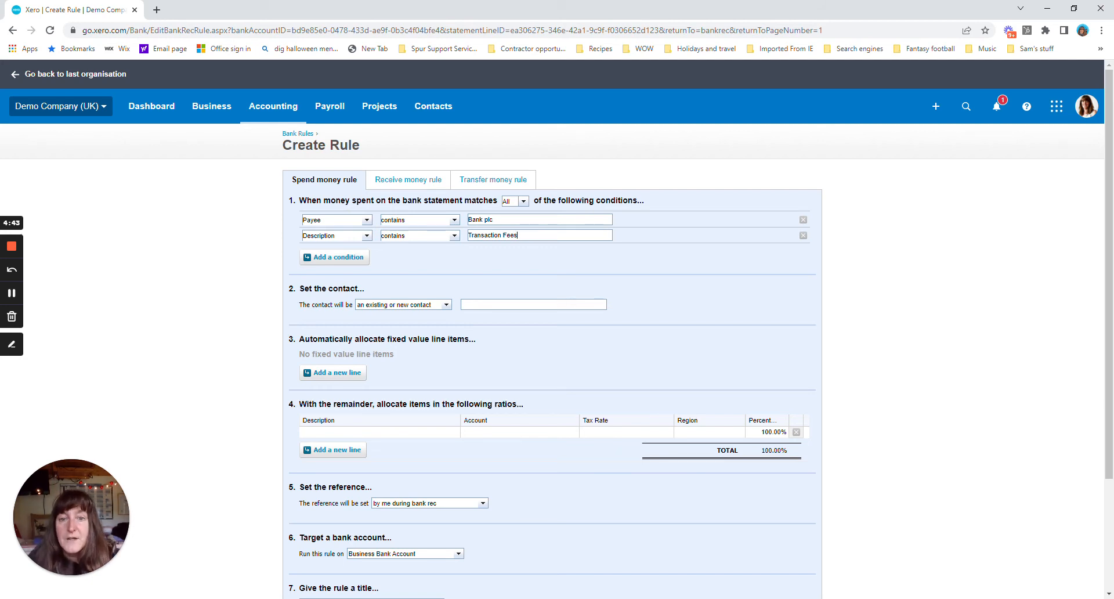
double_click(485, 235)
key("BackSpace")
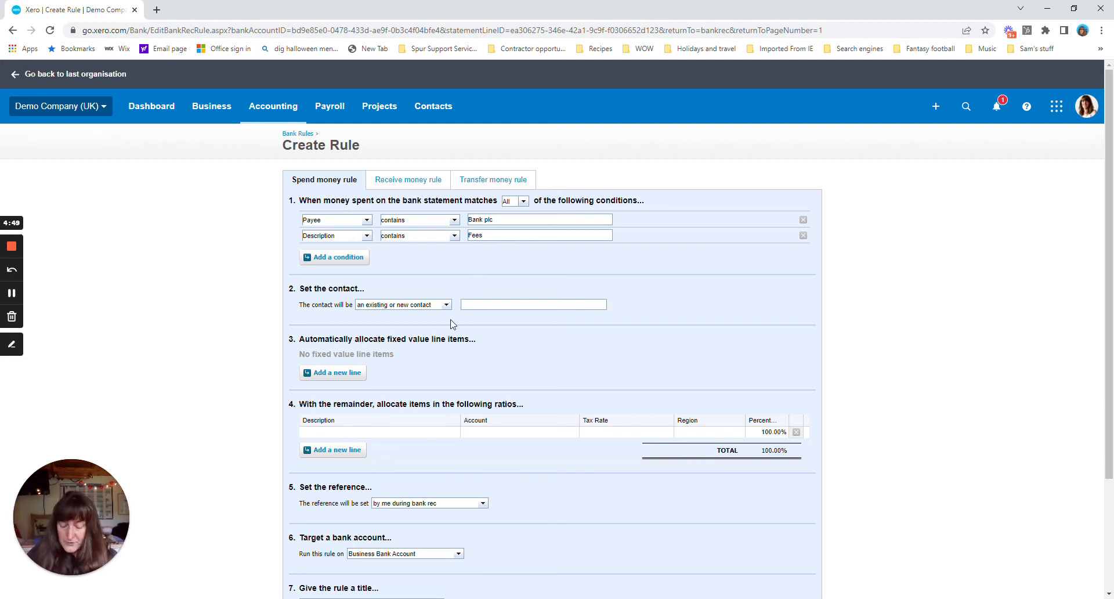
- Set the contact to Bank West and allocate a remainder line described as "Bank Fees" to account 404 - Bank Fees
type("Bank Wes")
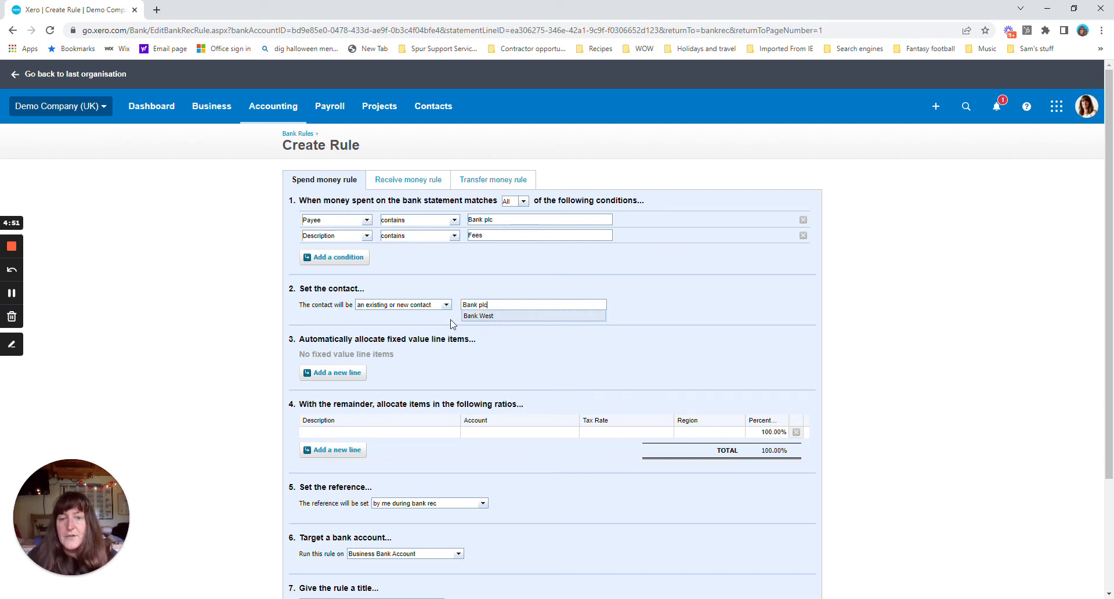
left_click(328, 433)
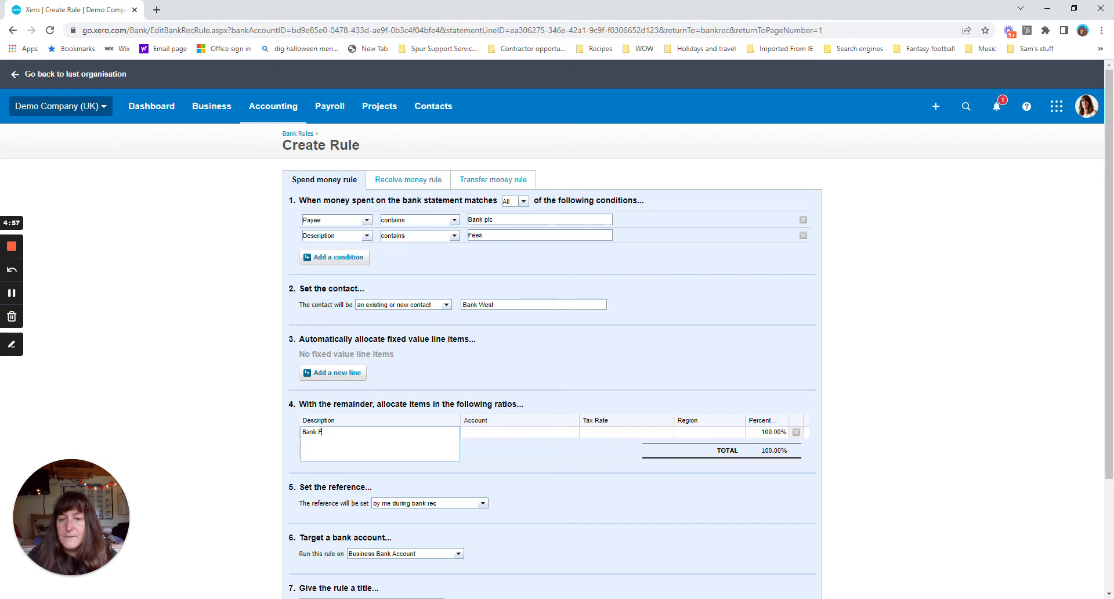
key("Tab")
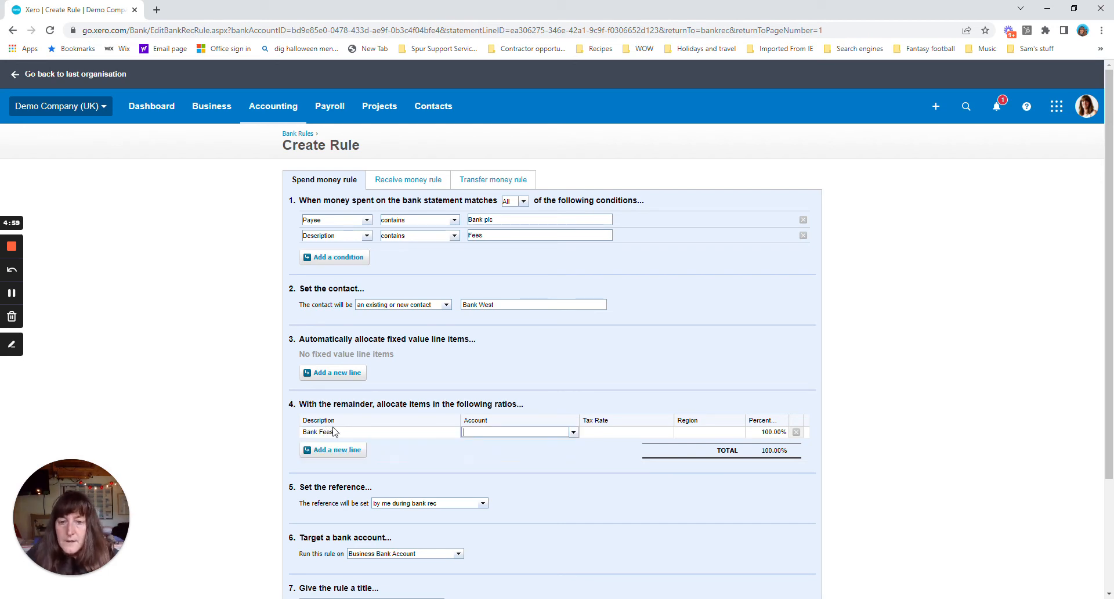
type("fee")
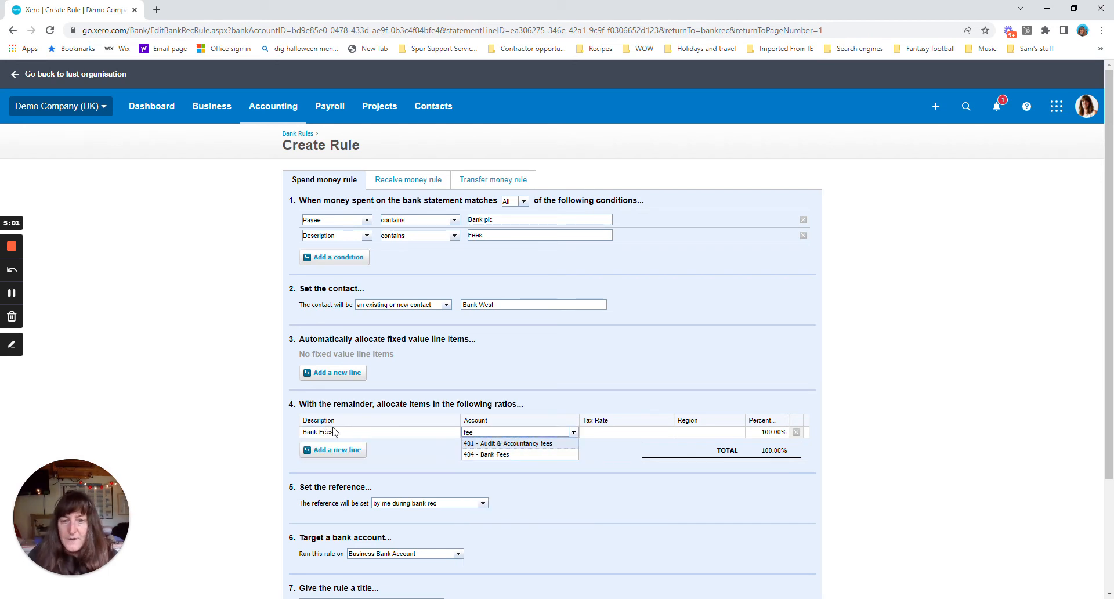
left_click(502, 455)
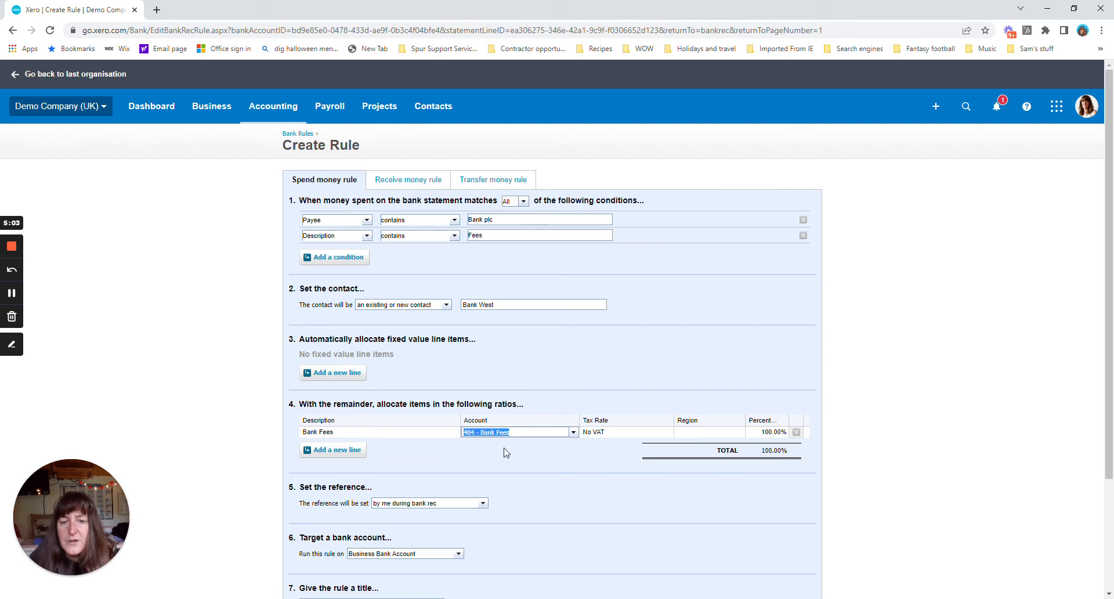
- Title the rule "Bank fees" and review its conditions and allocation settings
scroll(522, 493, "down", 3)
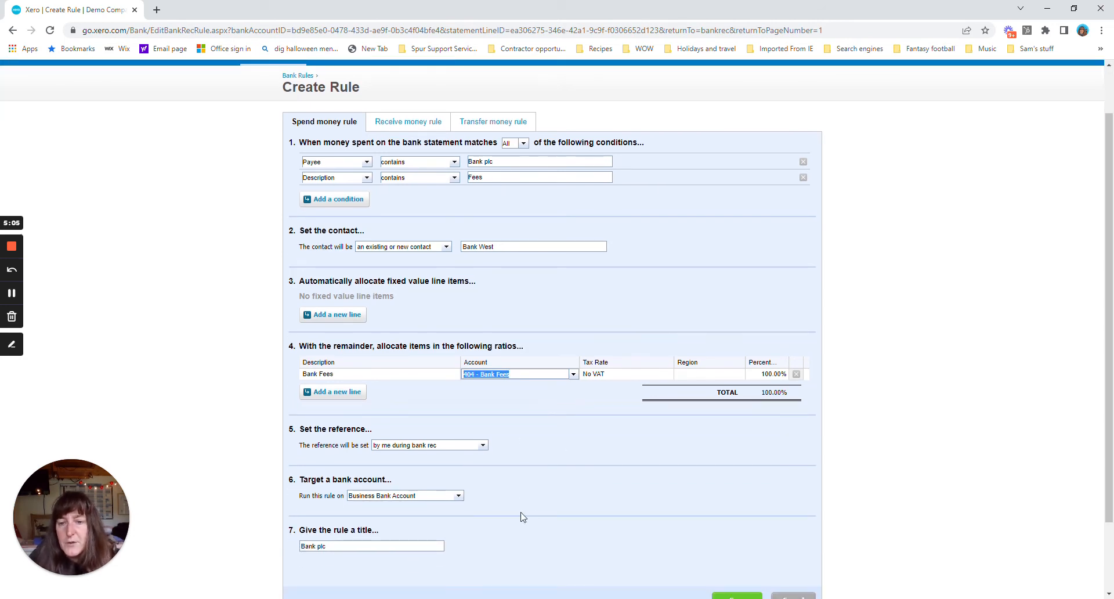
double_click(321, 459)
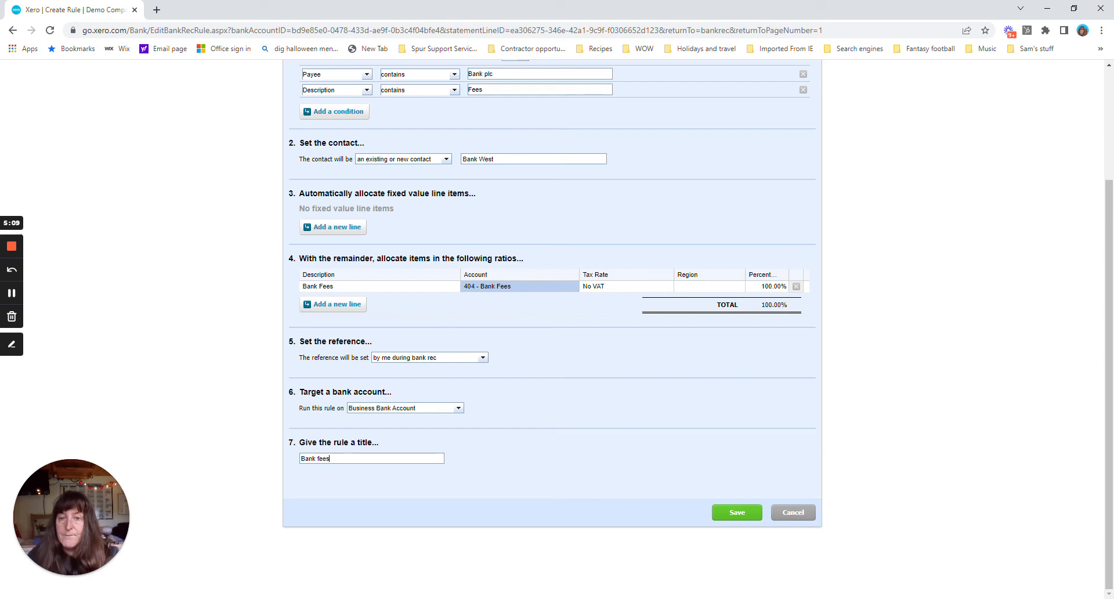
scroll(340, 424, "up", 3)
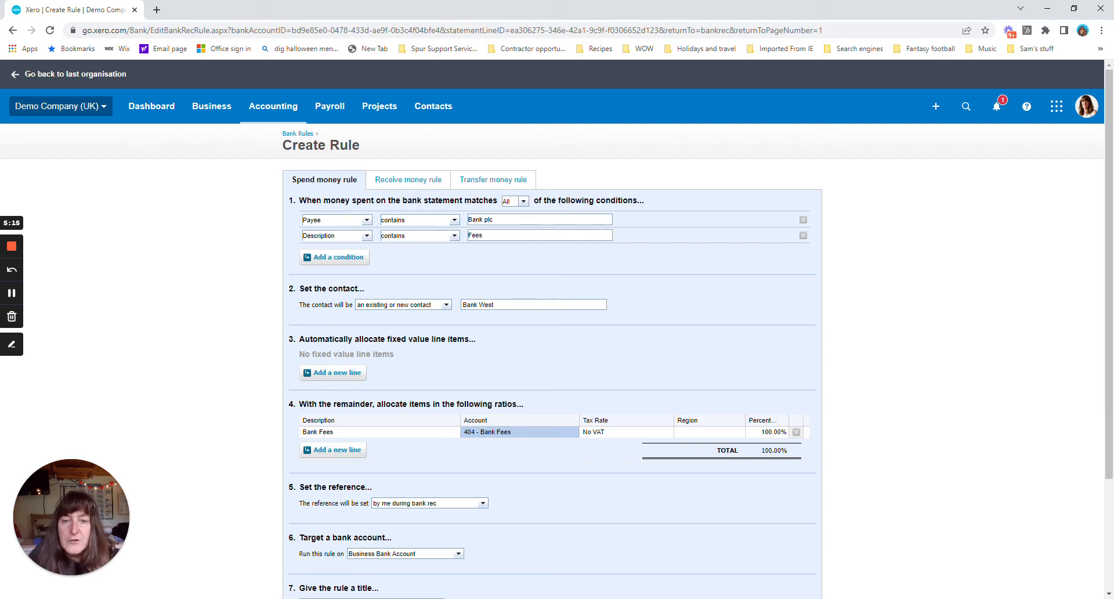
scroll(597, 406, "down", 3)
scroll(574, 348, "up", 3)
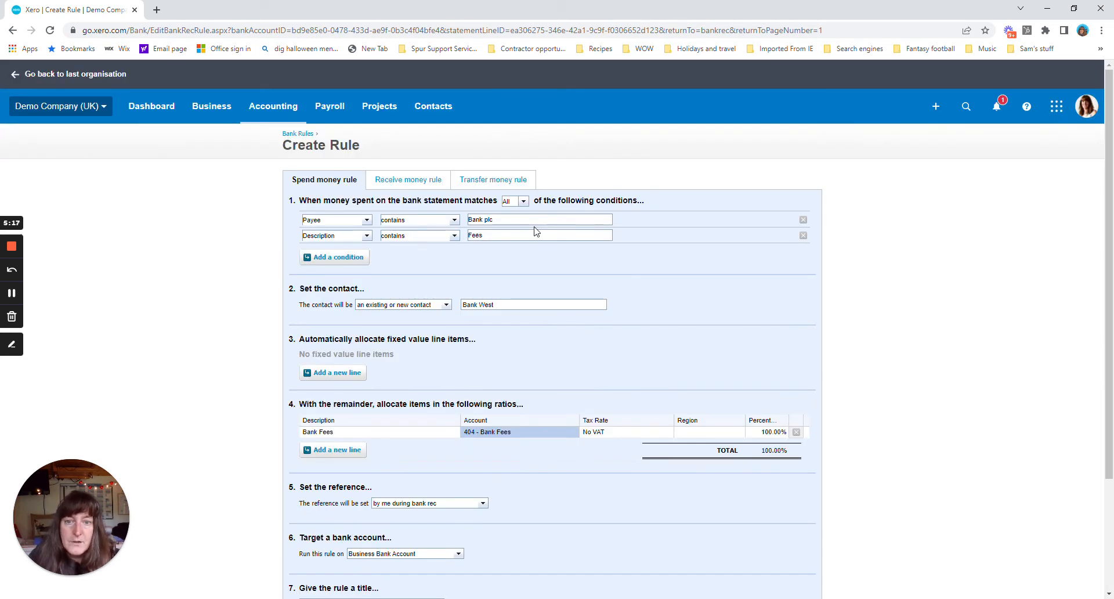
- Change the contact of the Bank fees rule to Bank plc and save the rule
scroll(787, 477, "down", 3)
left_click(499, 159)
left_click(492, 159)
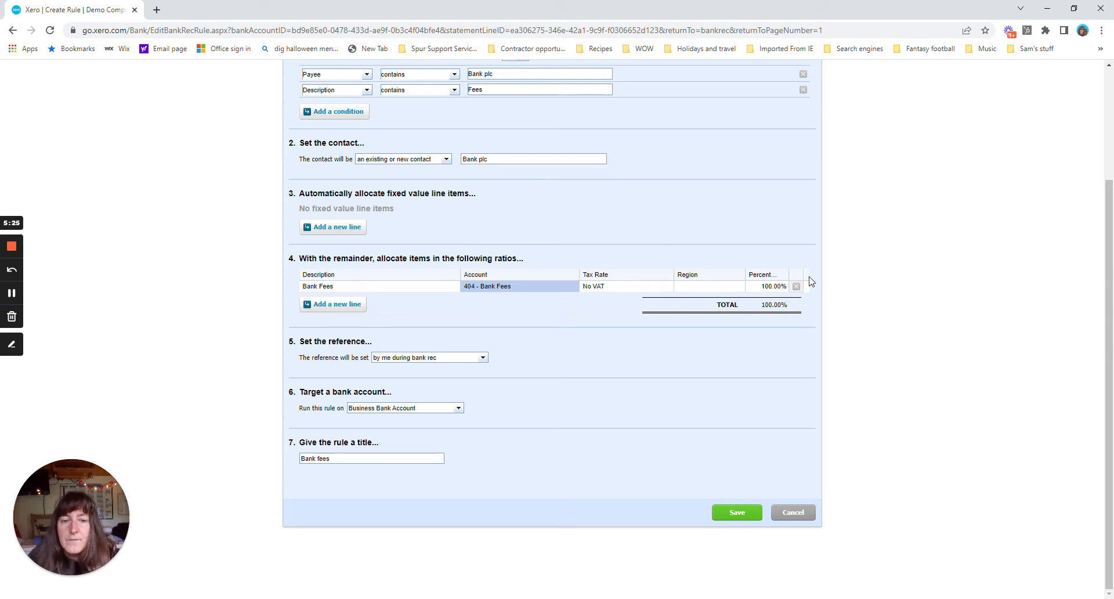
left_click(729, 517)
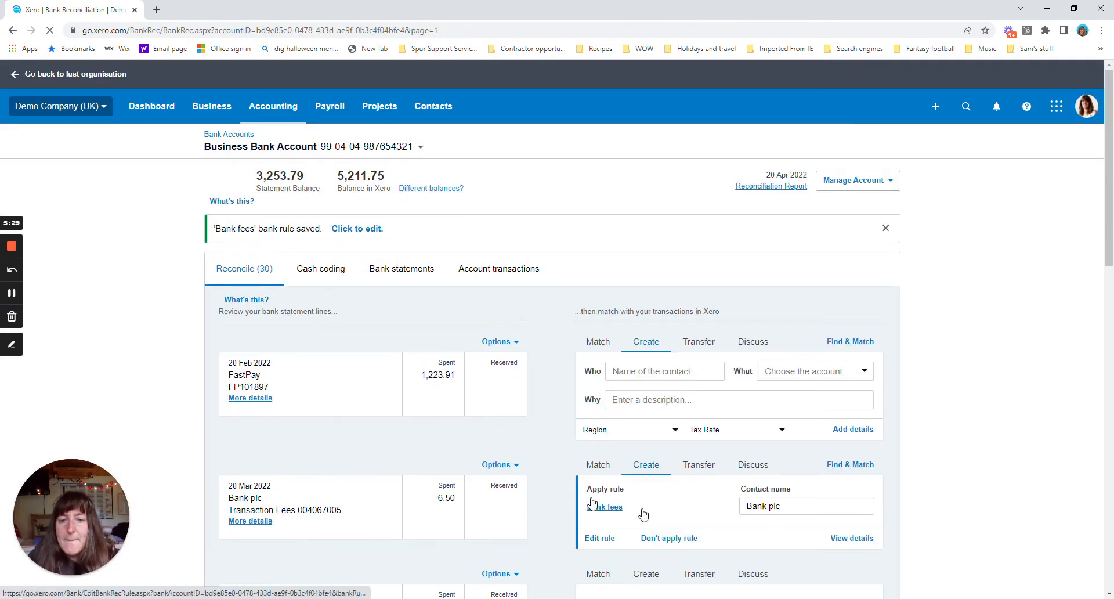
- Reconcile the 20 Mar 2022 Bank plc line with the Bank fees rule and look through the second page of statement lines
scroll(532, 548, "down", 3)
left_click(557, 339)
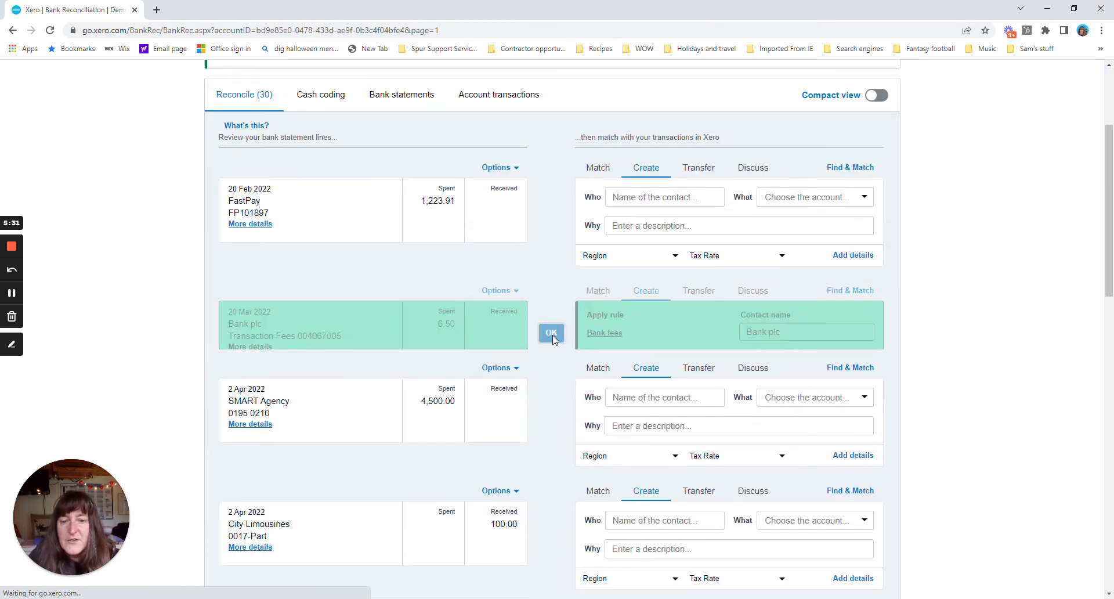
scroll(590, 357, "down", 7)
scroll(590, 357, "down", 8)
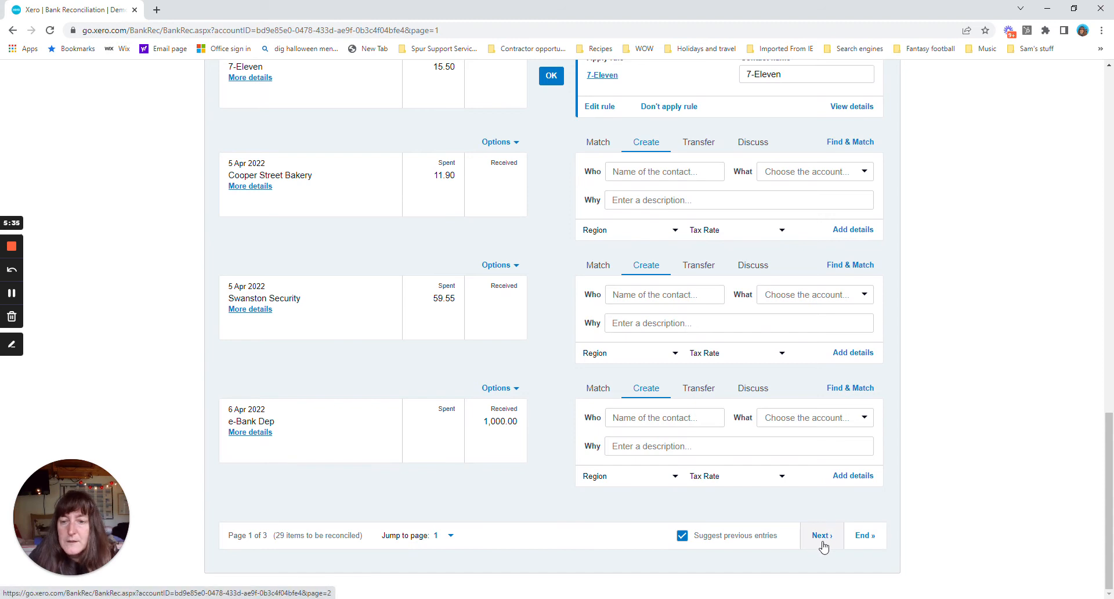
left_click(822, 541)
scroll(738, 530, "down", 12)
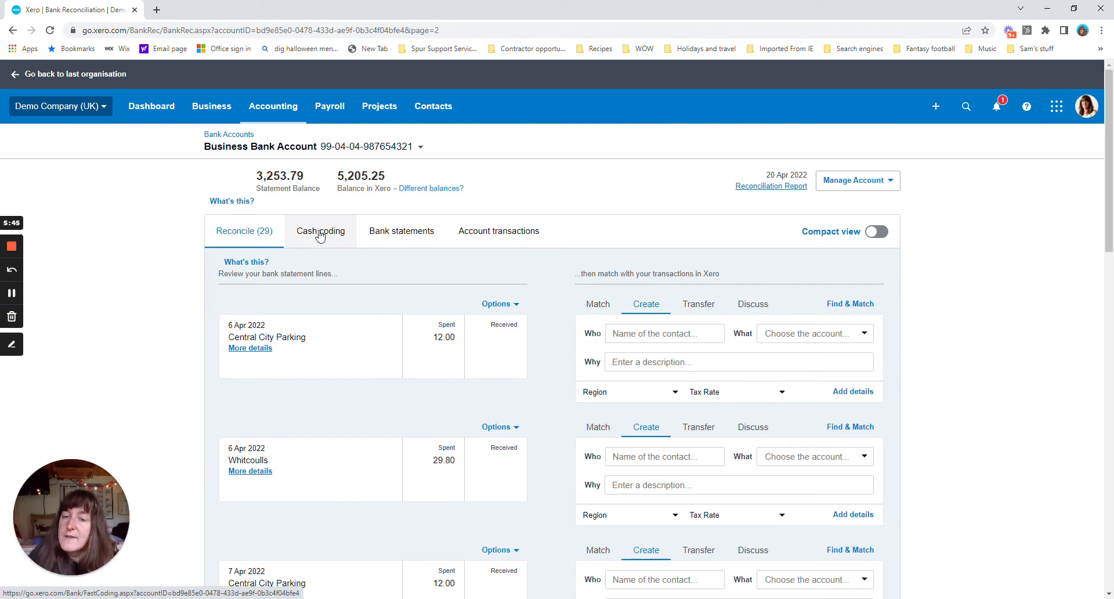
- Save and reconcile all coded statement lines in cash coding, including the 7-Eleven and Bank plc lines
left_click(319, 232)
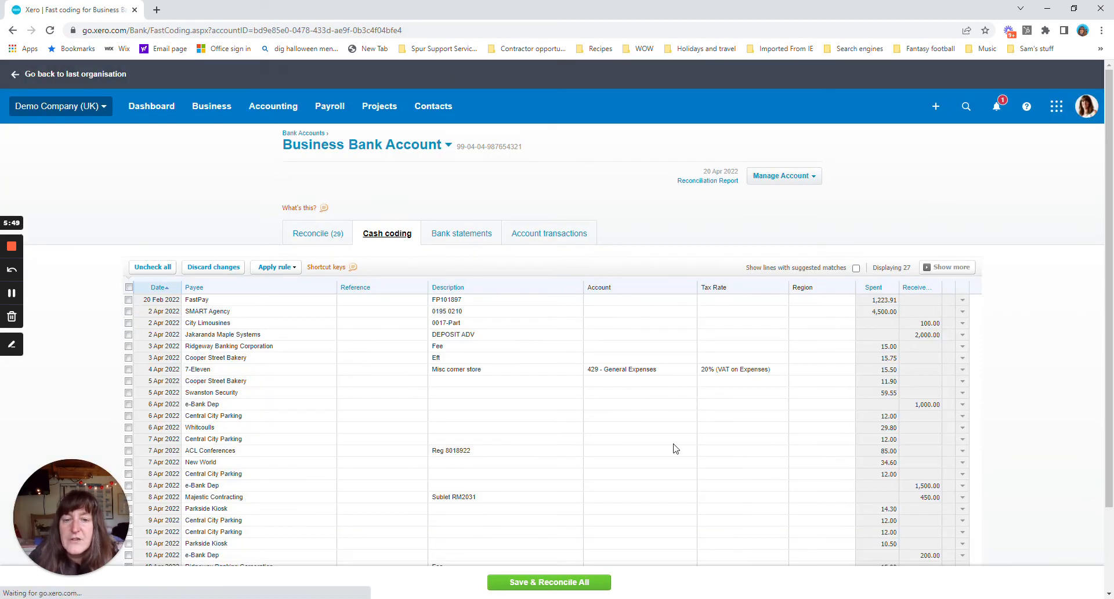
scroll(730, 409, "down", 2)
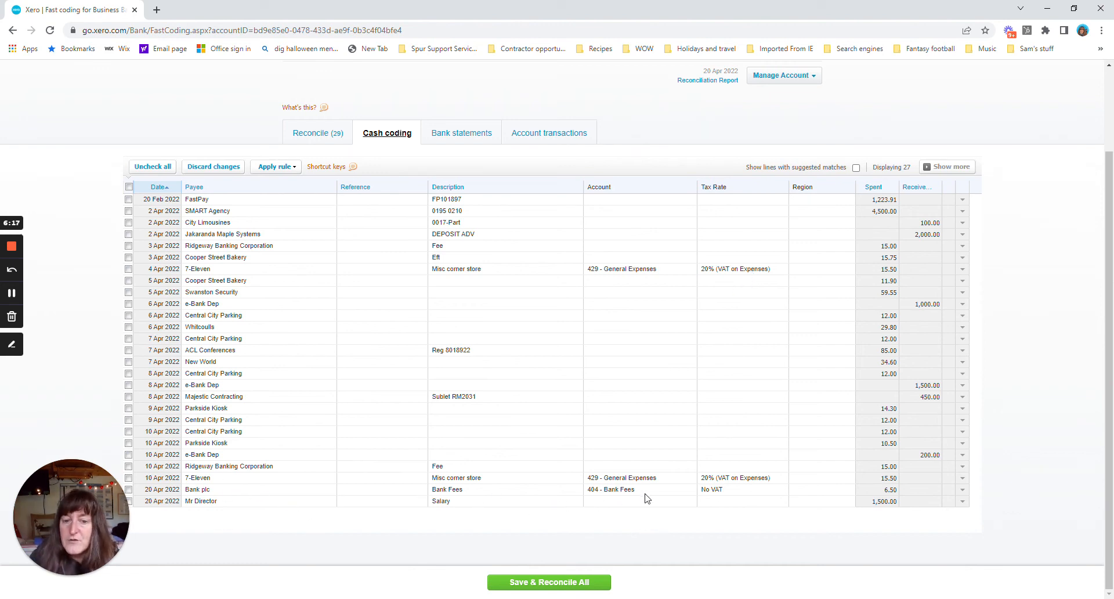
left_click(544, 583)
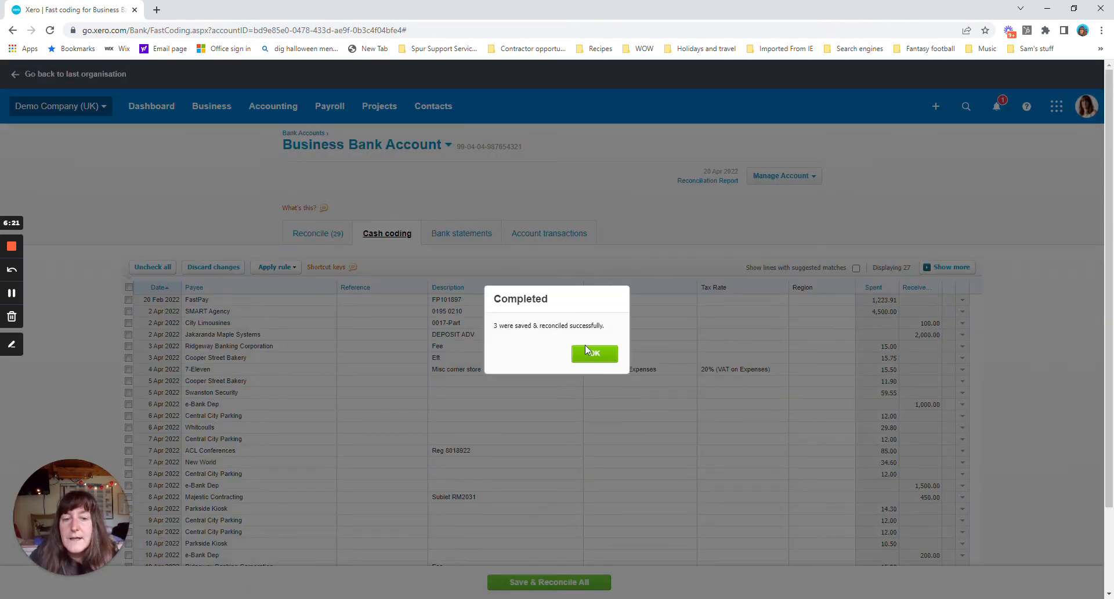
left_click(593, 356)
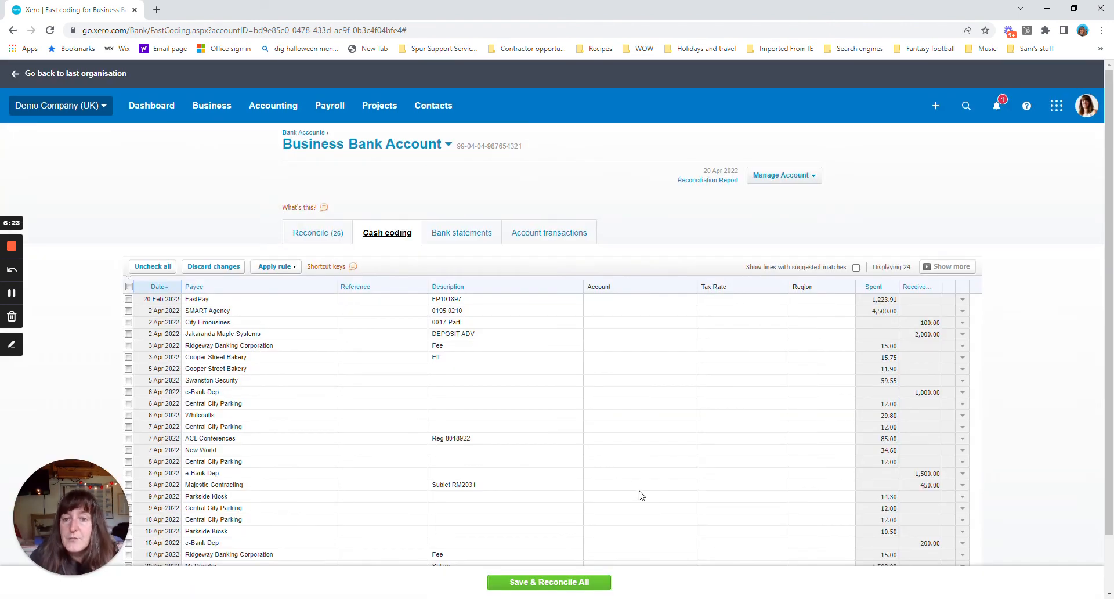
- Check which statement lines remain in cash coding, especially the 20 Apr 2022 Mr Director line
scroll(641, 494, "down", 1)
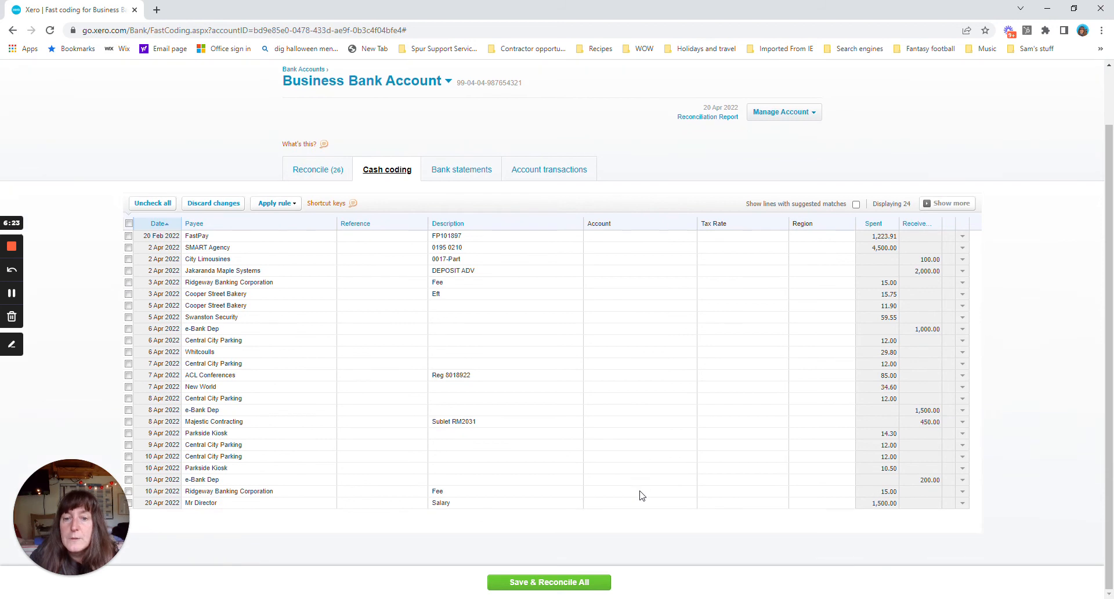
left_click(310, 172)
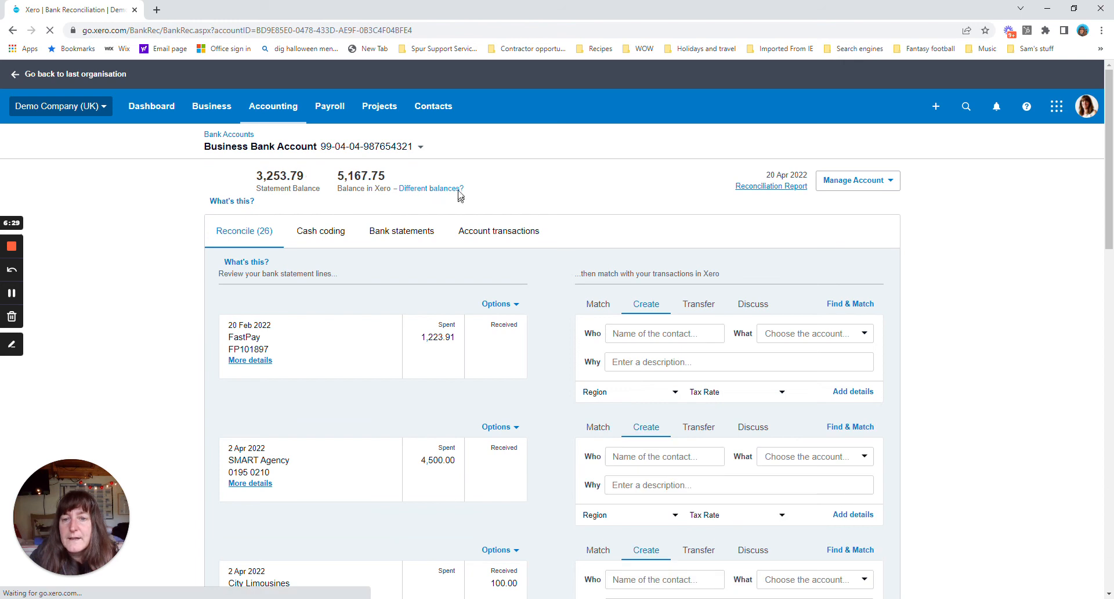
left_click(295, 233)
scroll(485, 471, "down", 1)
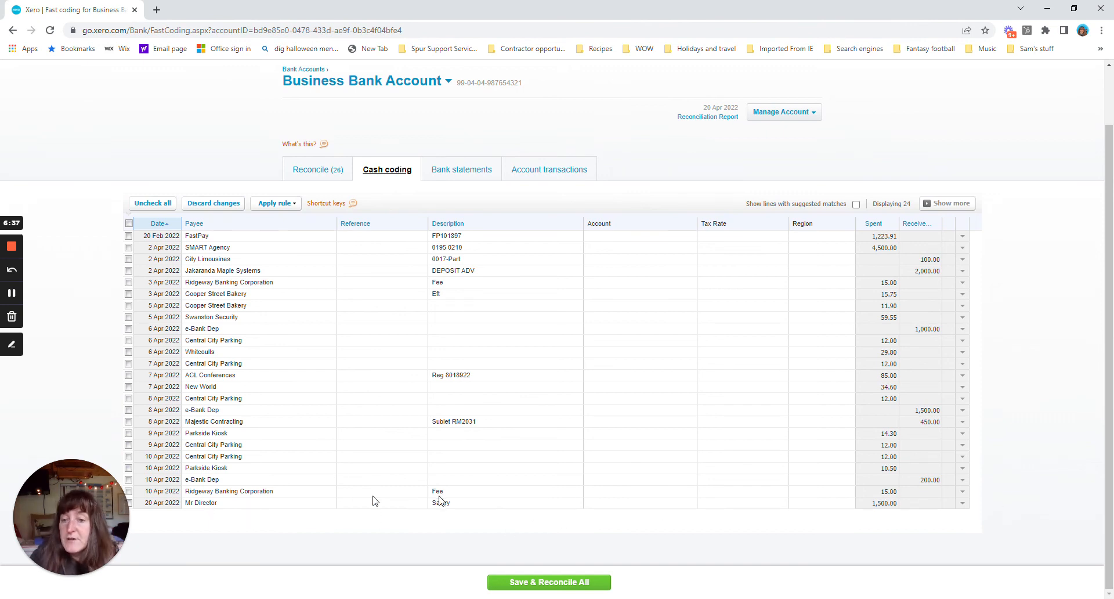
- Find the 20 Apr 2022 Mr Director Salary line on page 3 of the reconcile list and start a bank rule from it
left_click(310, 172)
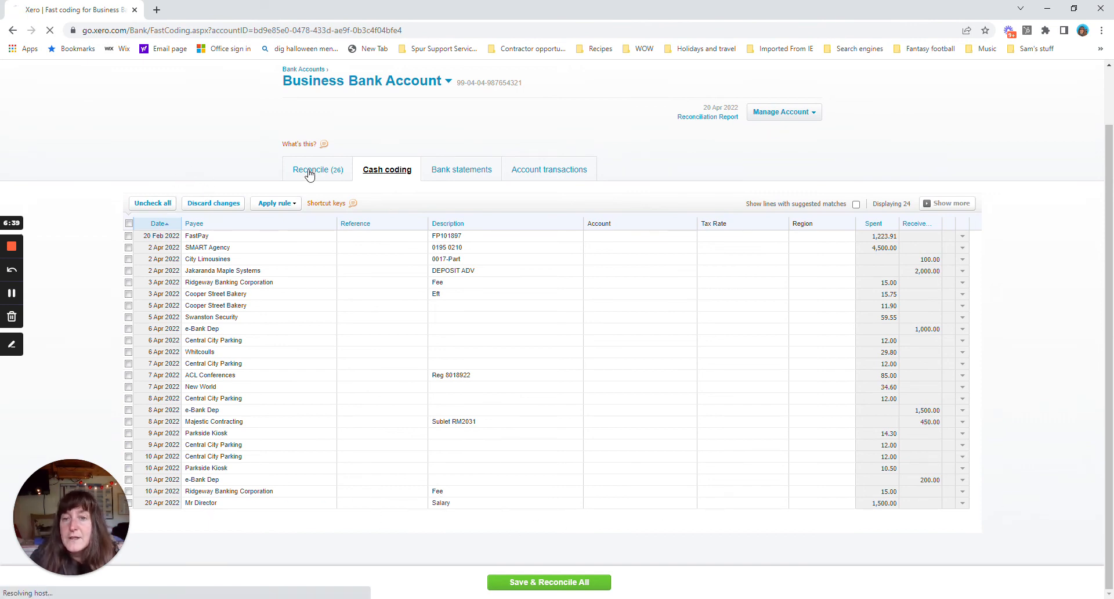
scroll(573, 470, "down", 7)
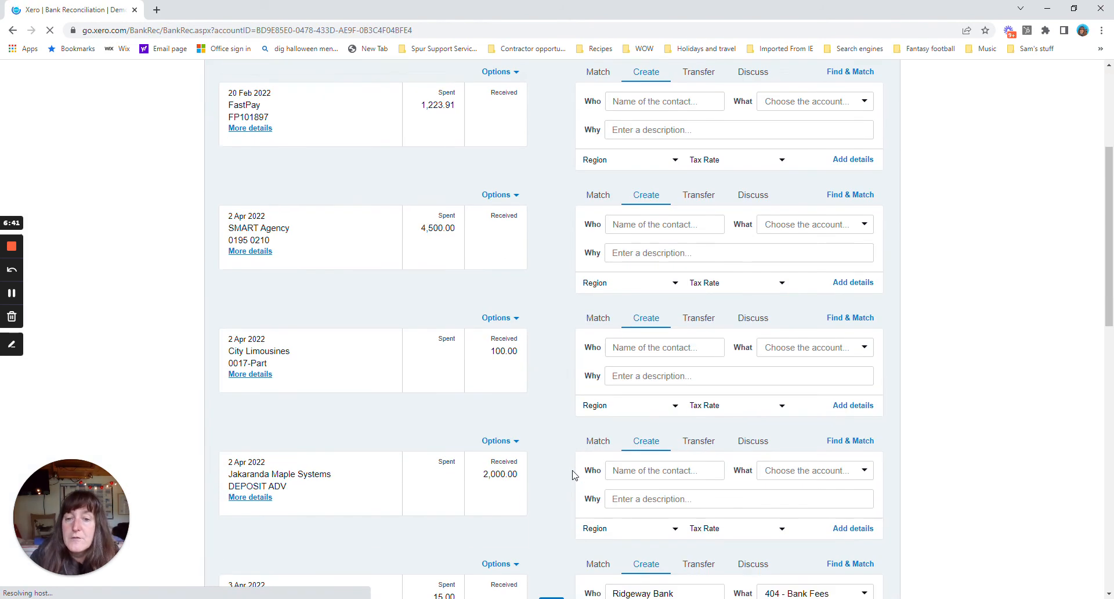
scroll(661, 529, "down", 10)
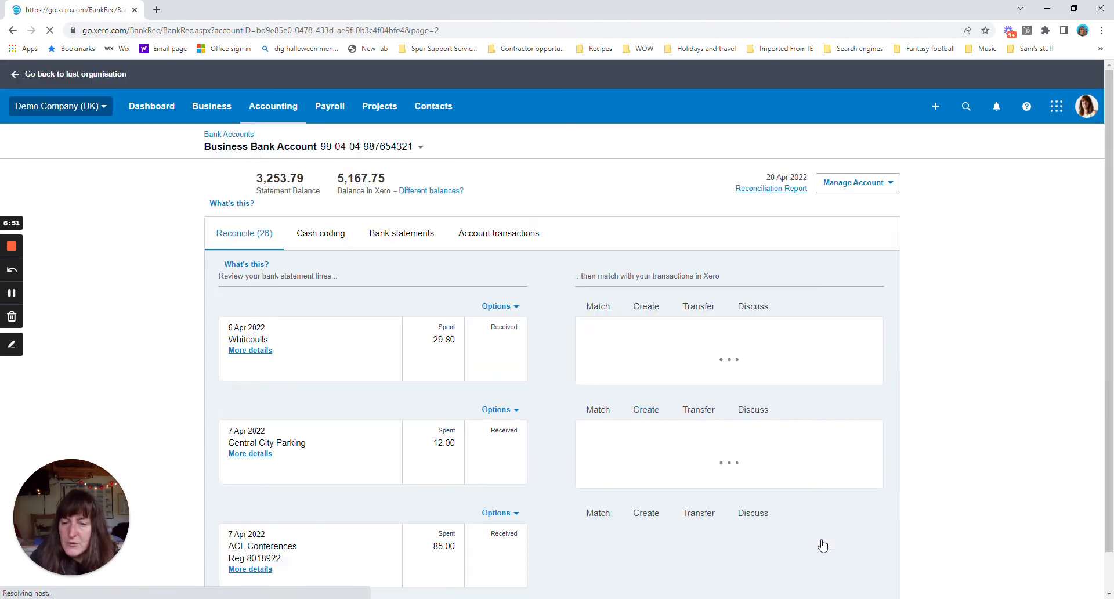
scroll(534, 467, "down", 5)
scroll(535, 473, "down", 11)
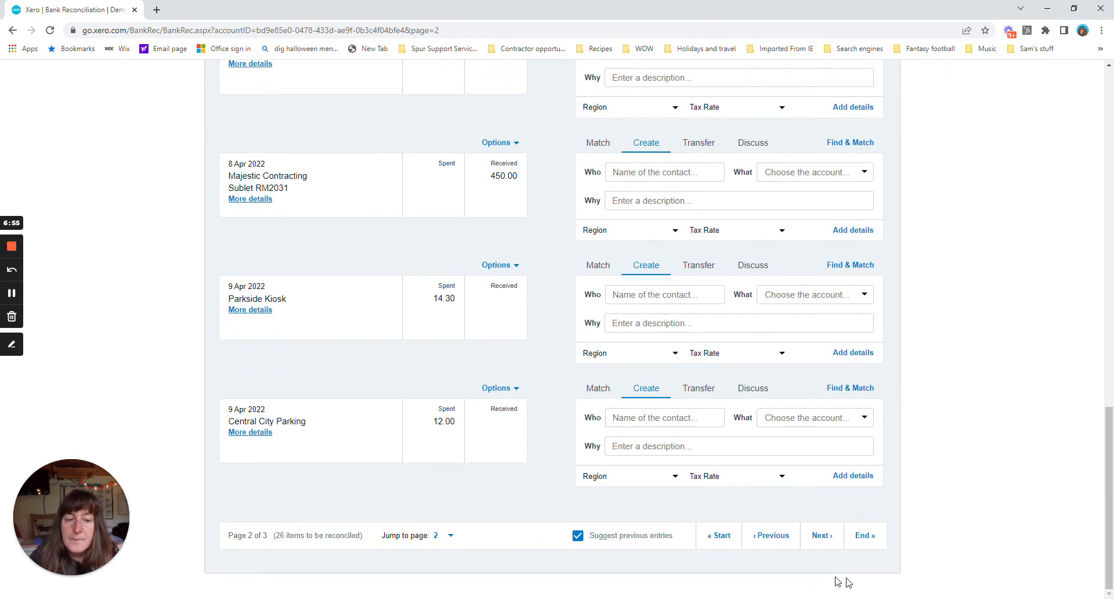
left_click(819, 534)
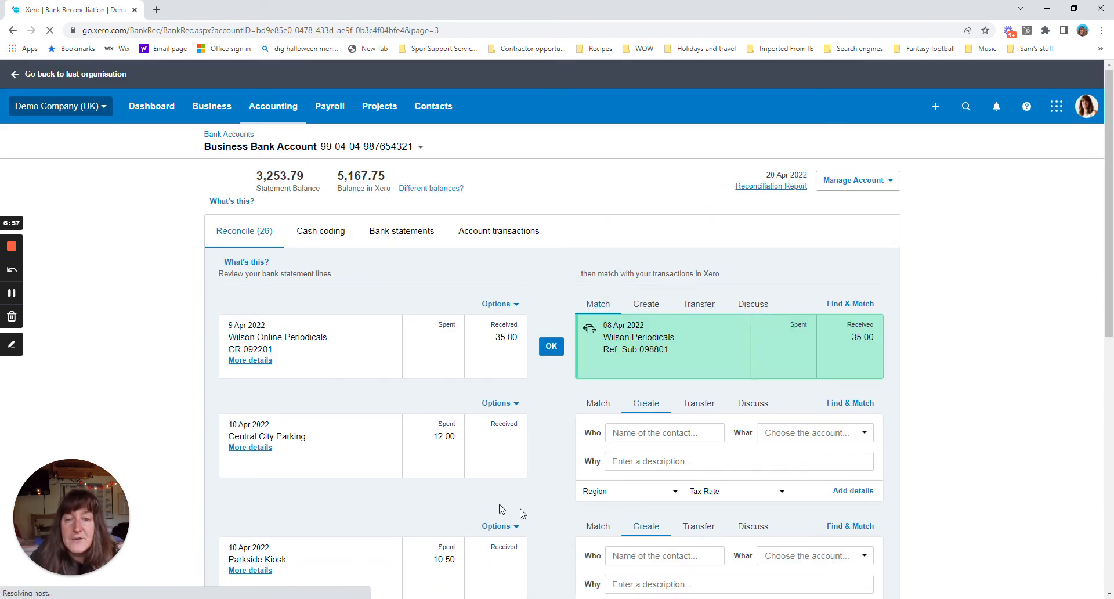
scroll(504, 509, "down", 10)
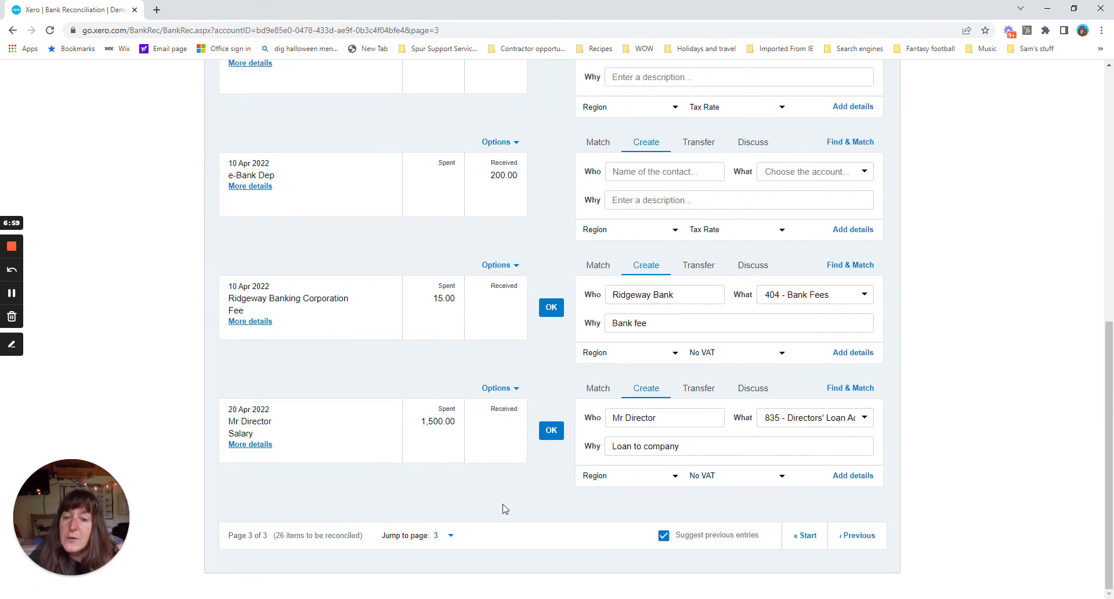
left_click(503, 388)
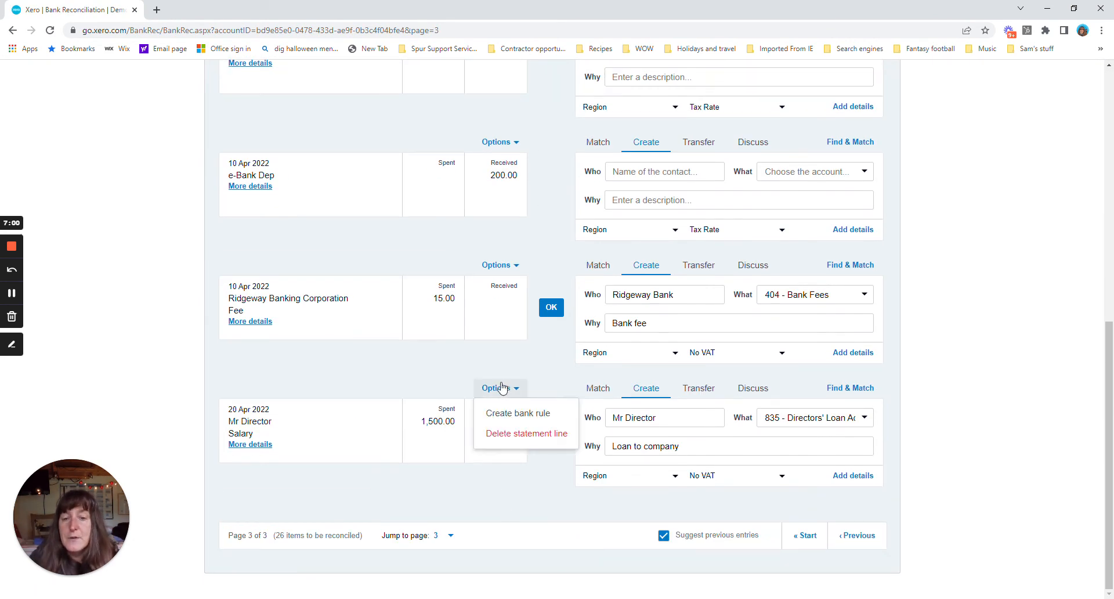
left_click(498, 414)
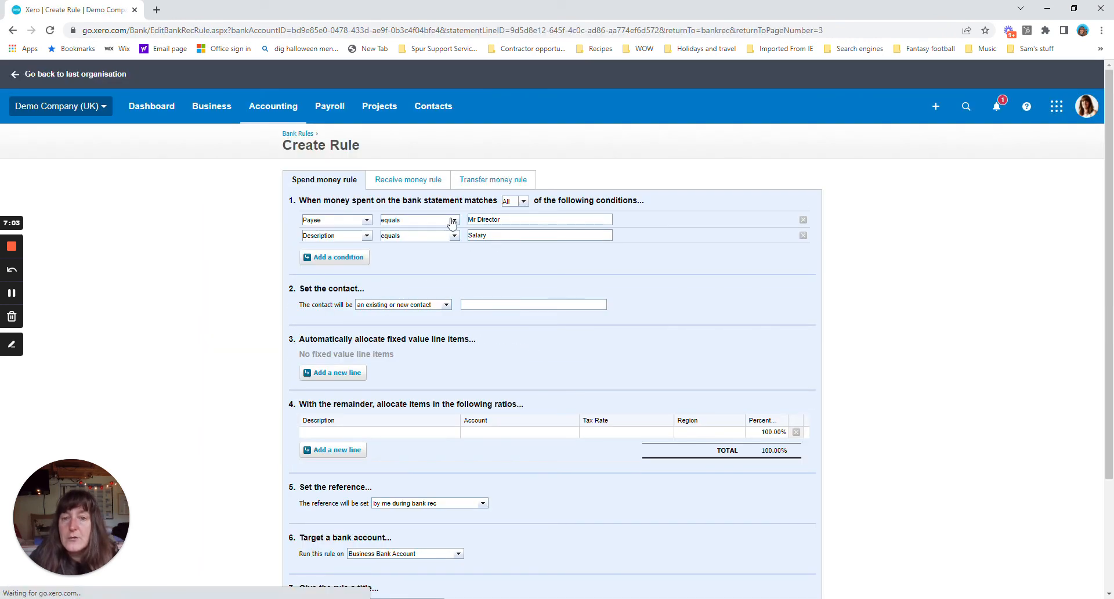
- Set both the payee condition "Mr Director" and the description condition "Salary" to contains
left_click(454, 219)
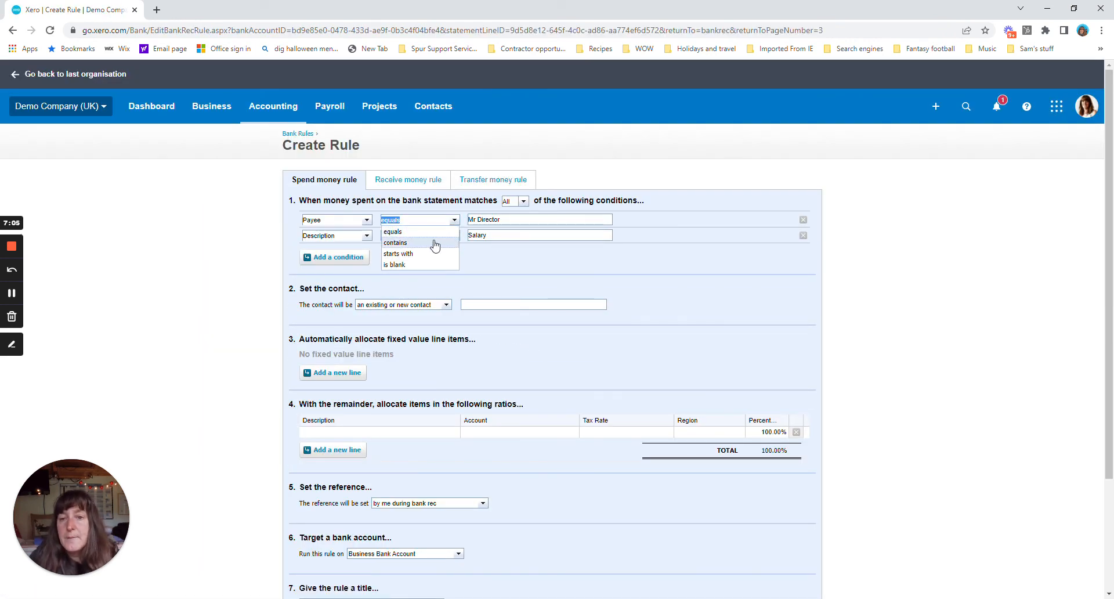
left_click(406, 239)
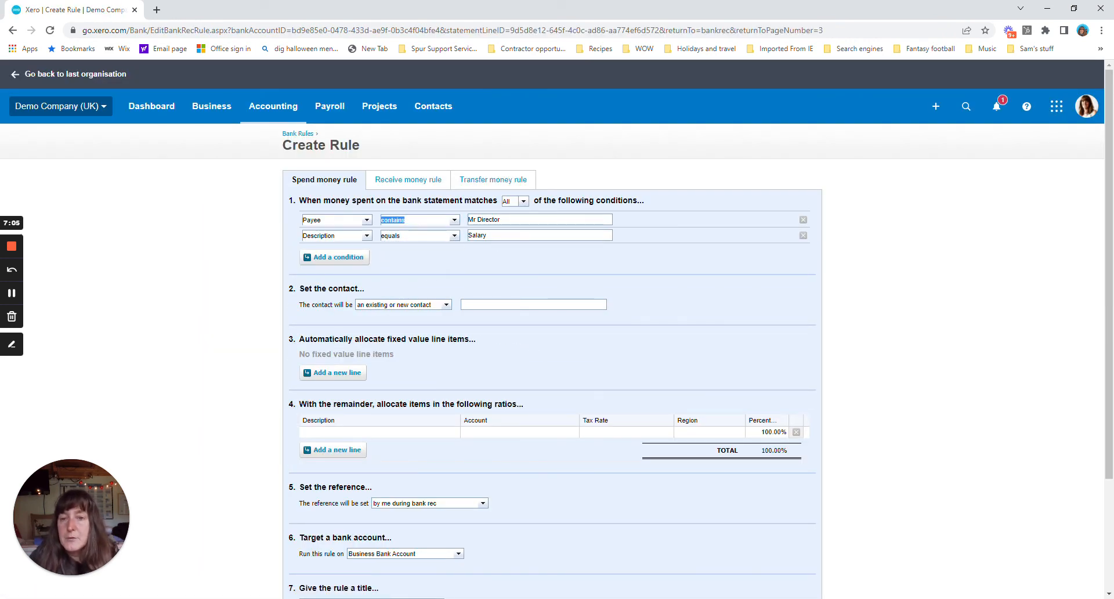
left_click(454, 235)
left_click(432, 264)
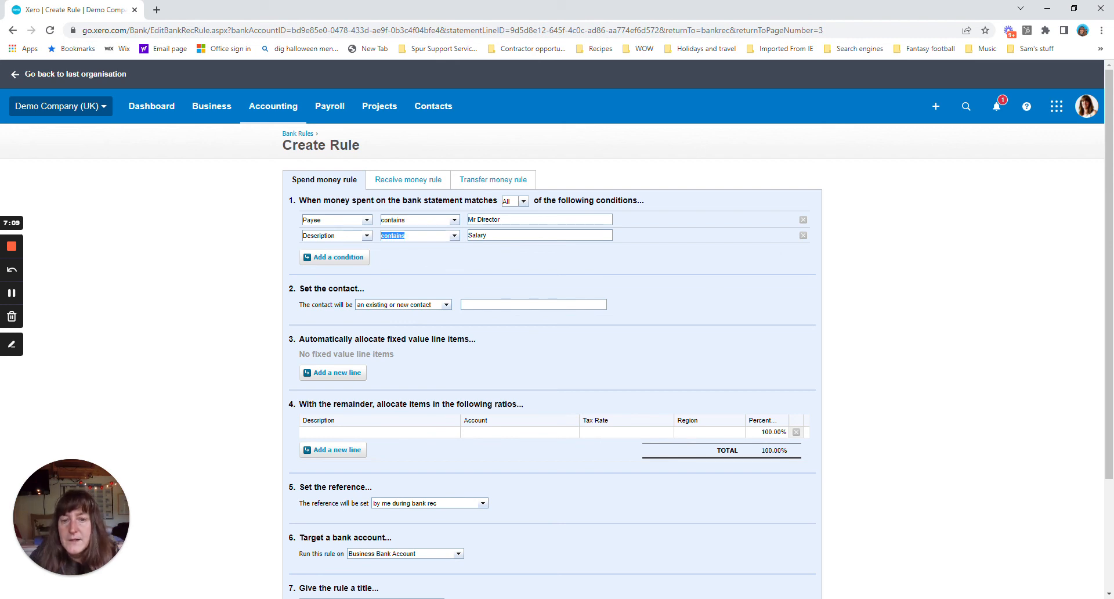
- Set the contact to Mr Director and allocate a remainder line described as "Net wage" to account 814 - Wages Payable - Payroll
left_click(477, 302)
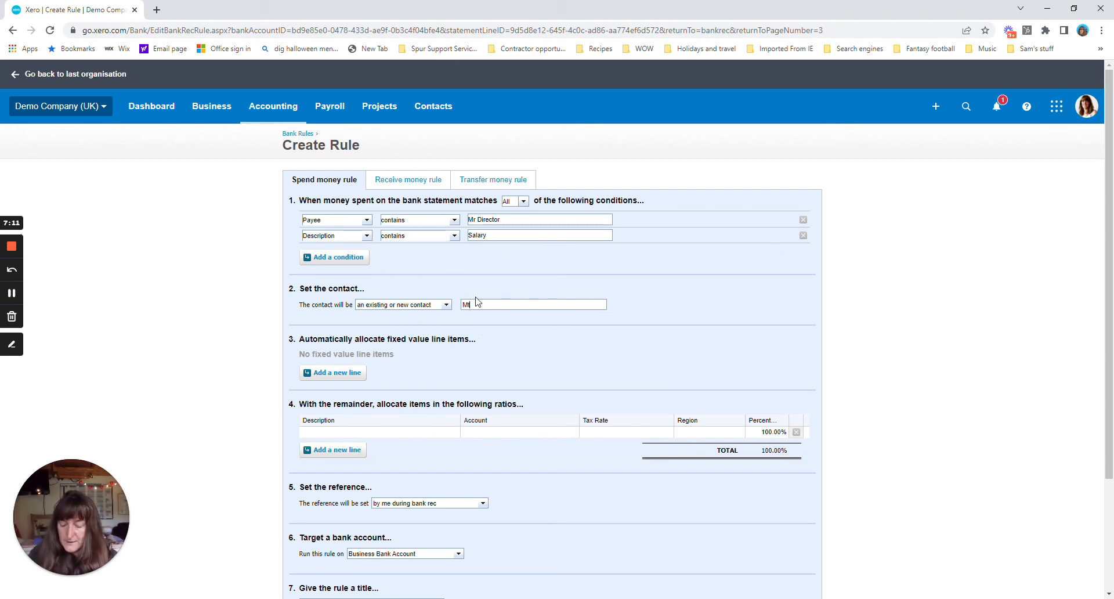
type("Mr Director")
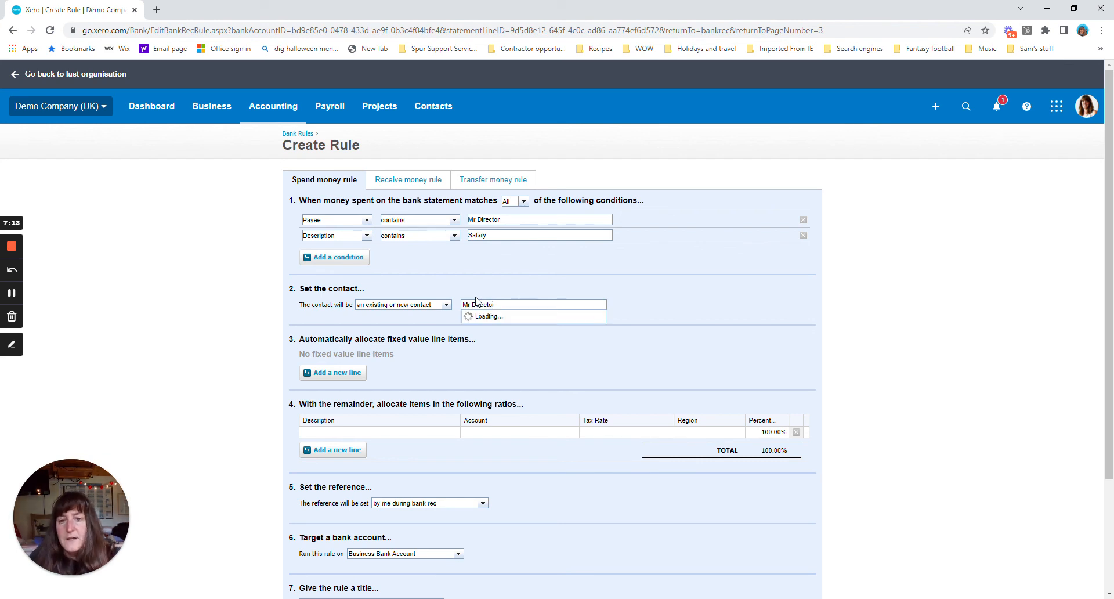
left_click(402, 438)
type("Wag")
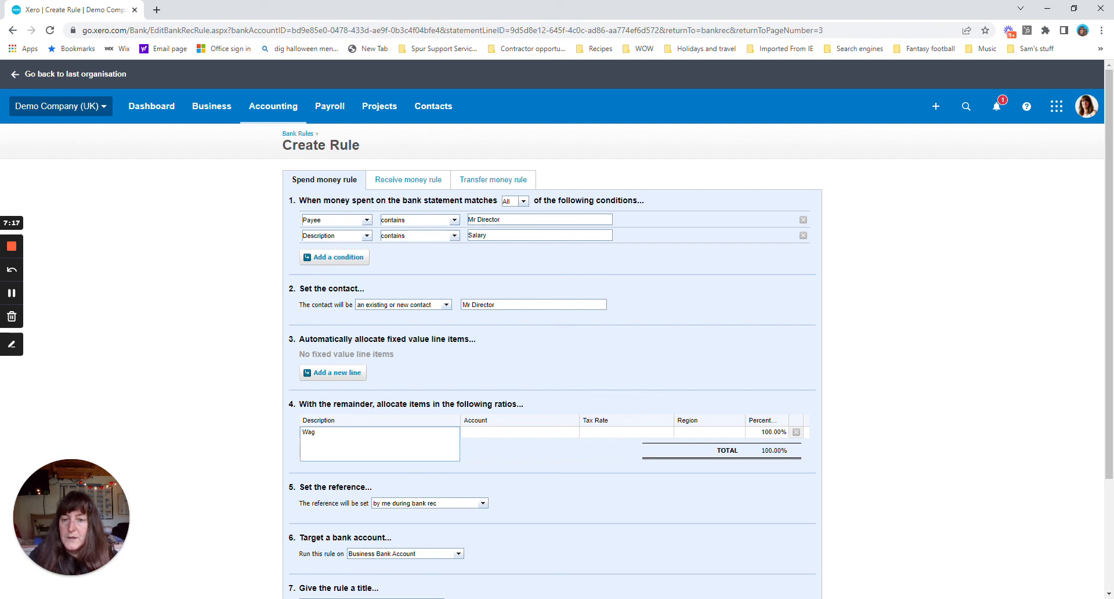
type("esNet wage")
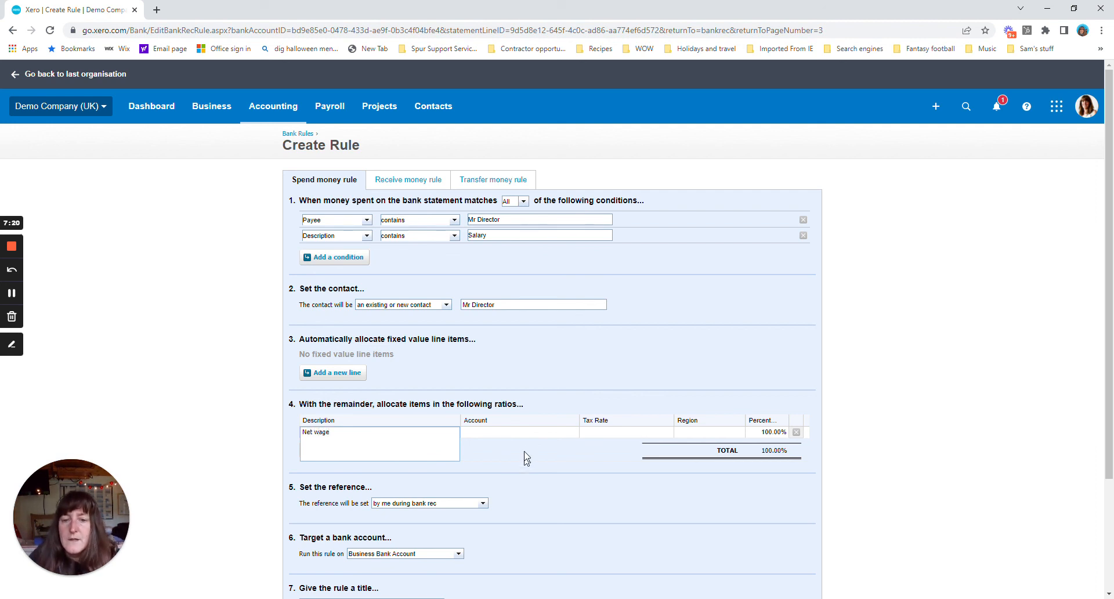
left_click(505, 439)
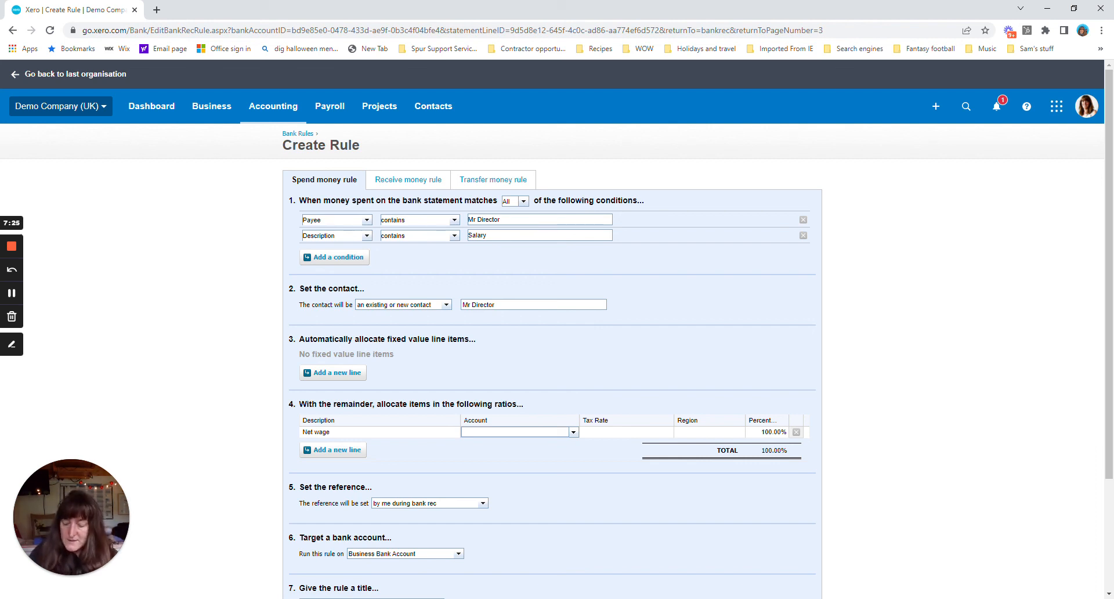
type("814")
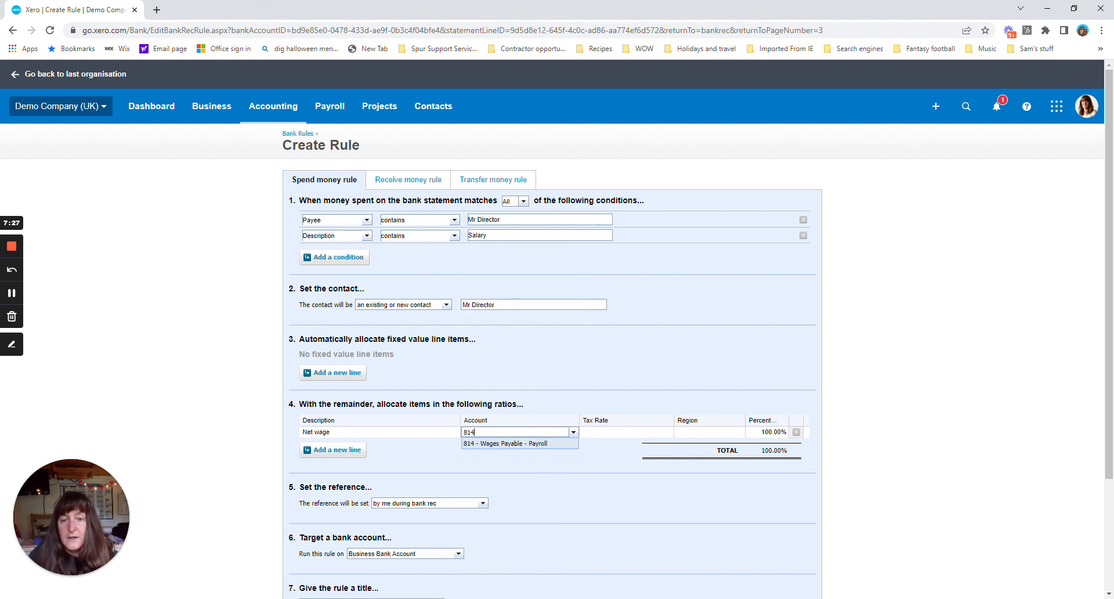
left_click(515, 443)
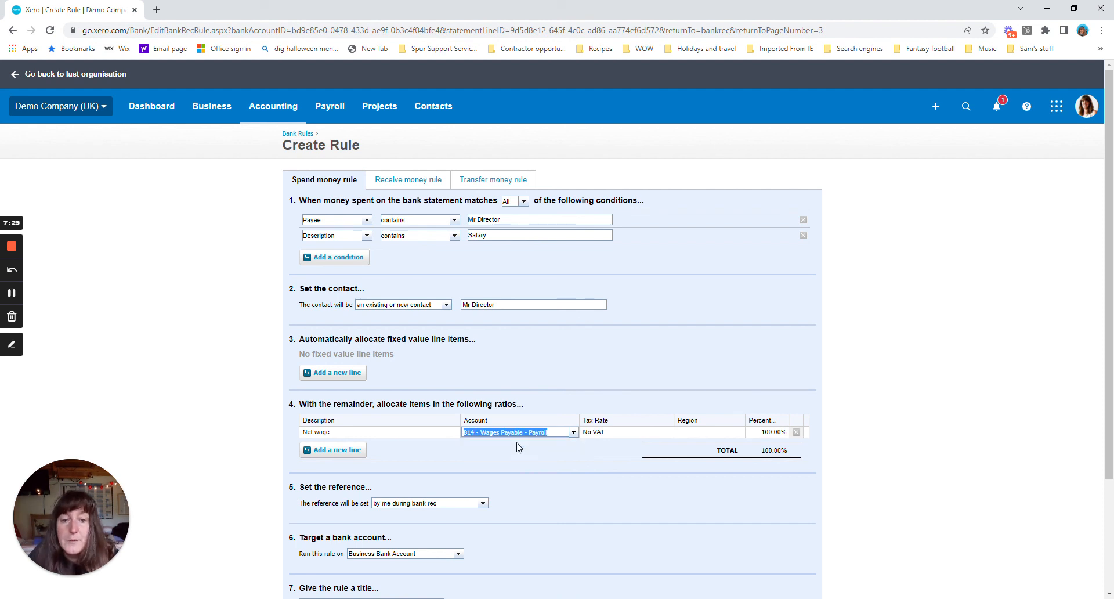
- Title the rule "Mr Director salary" and save it
scroll(540, 499, "down", 2)
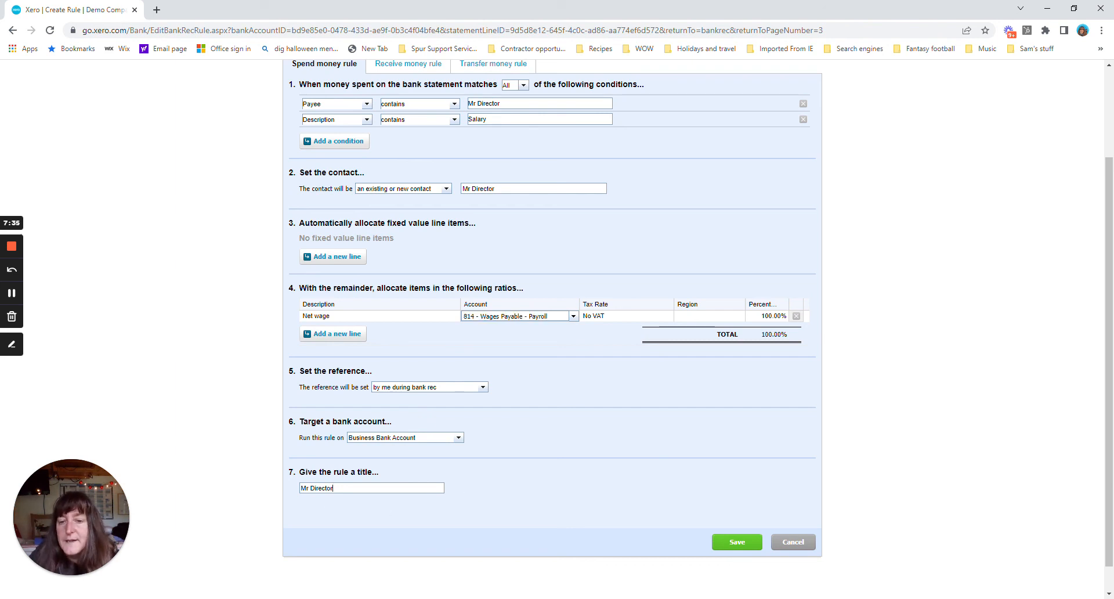
left_click(341, 488)
scroll(341, 488, "down", 1)
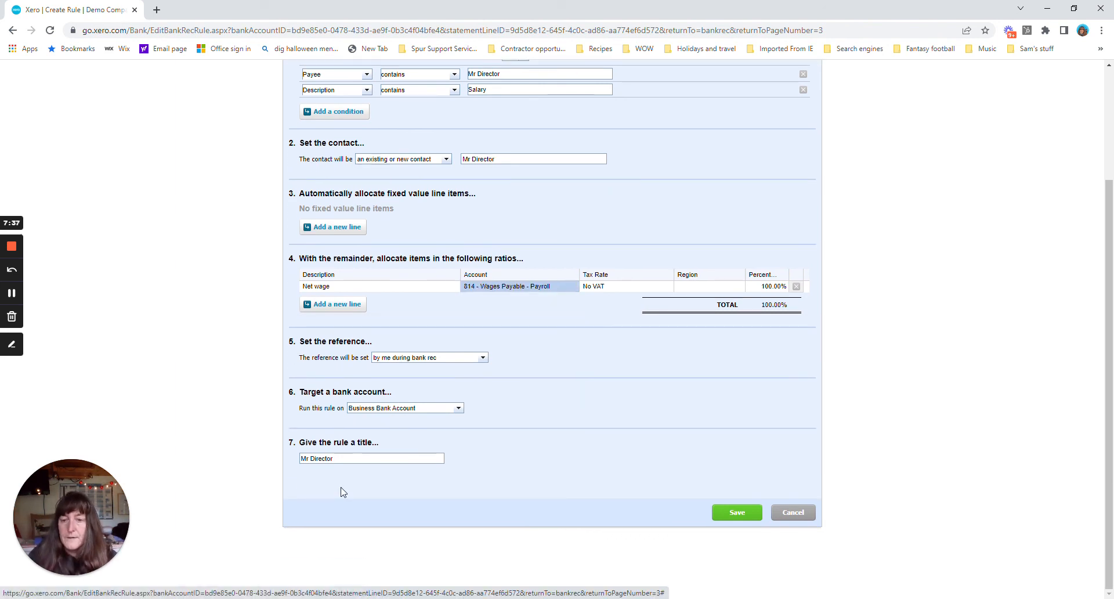
left_click(374, 456)
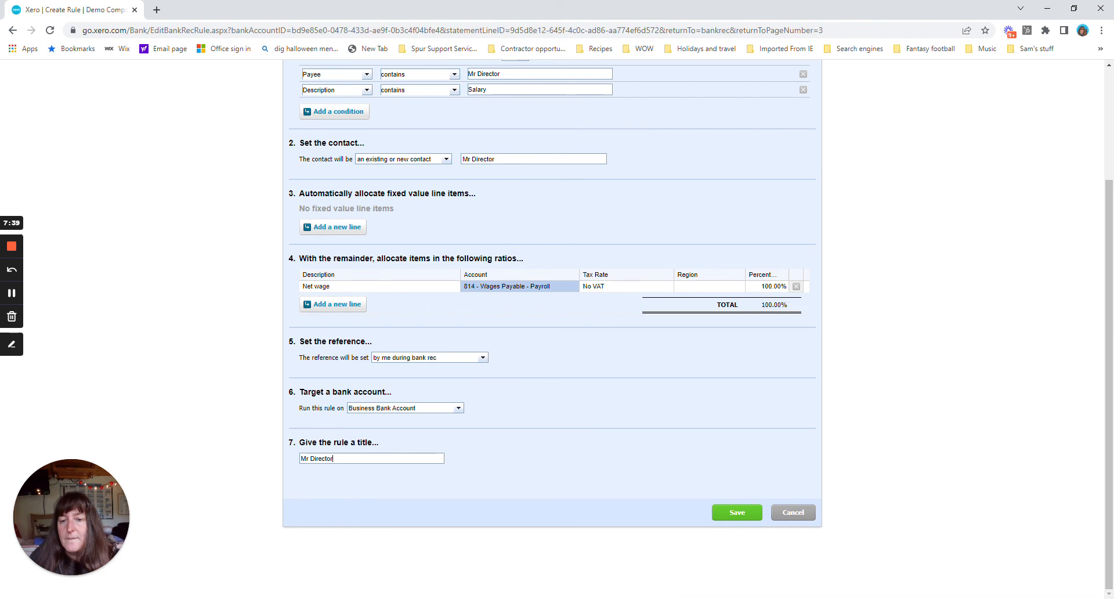
type("salaer")
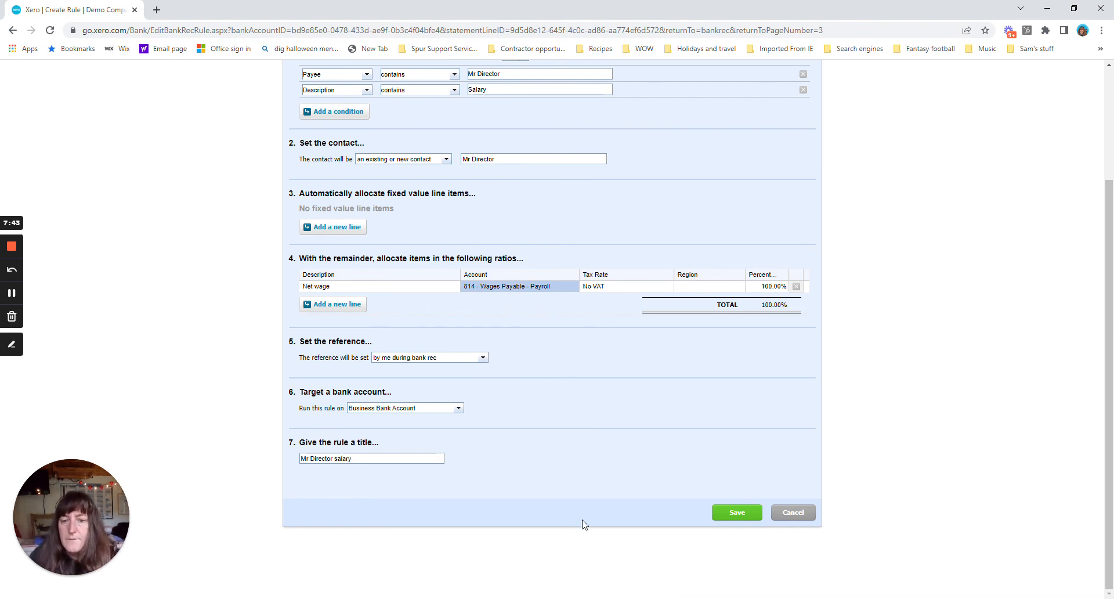
left_click(725, 509)
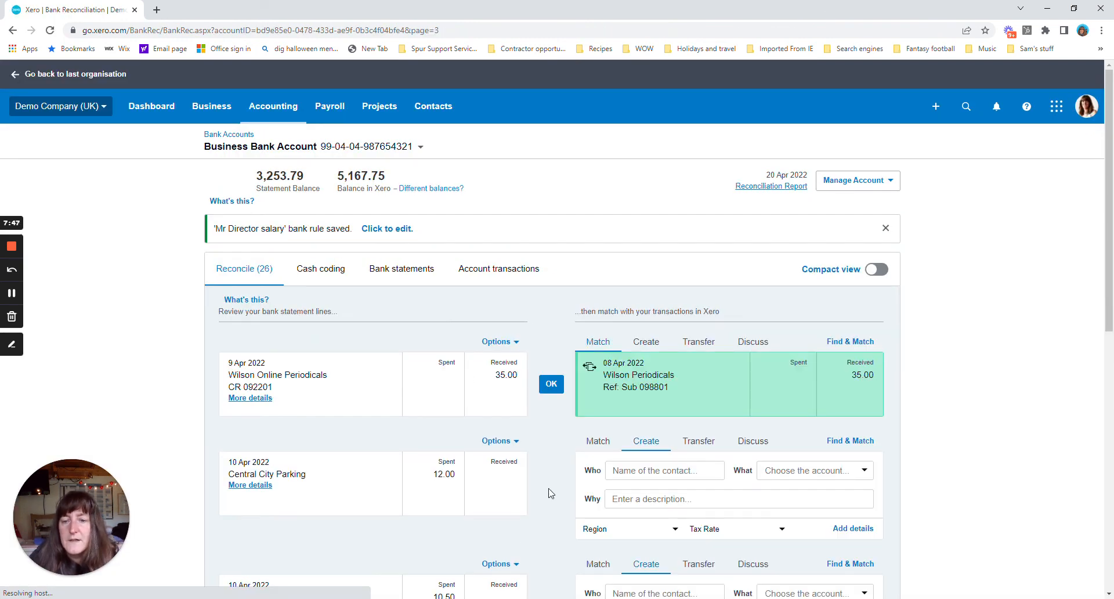
- Reconcile the 20 Apr 2022 Mr Director line using the Mr Director salary rule, and return to cash coding
scroll(551, 493, "down", 9)
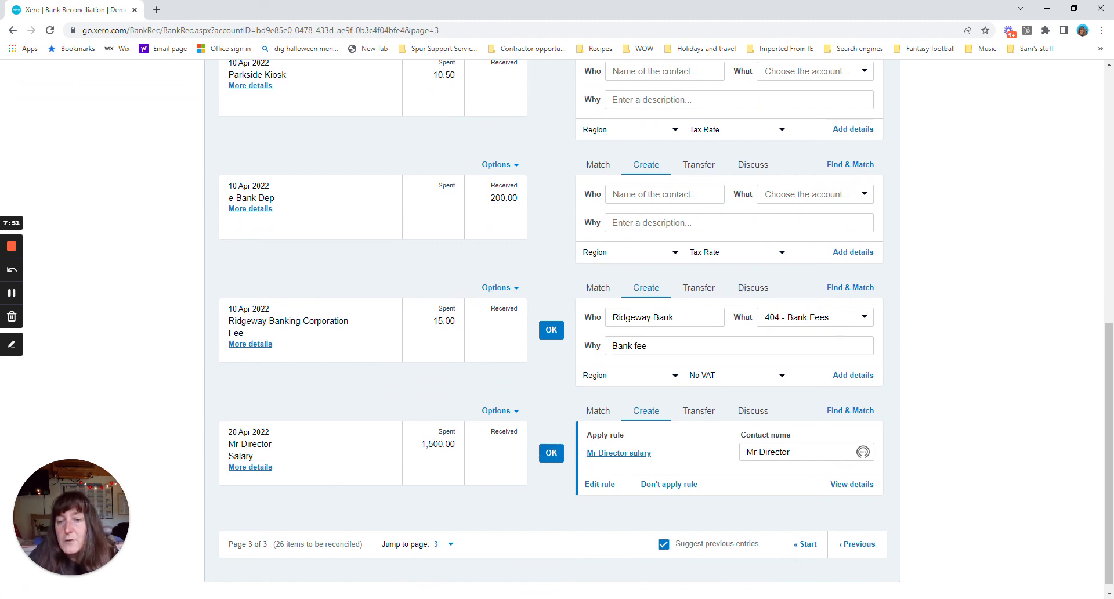
left_click(550, 453)
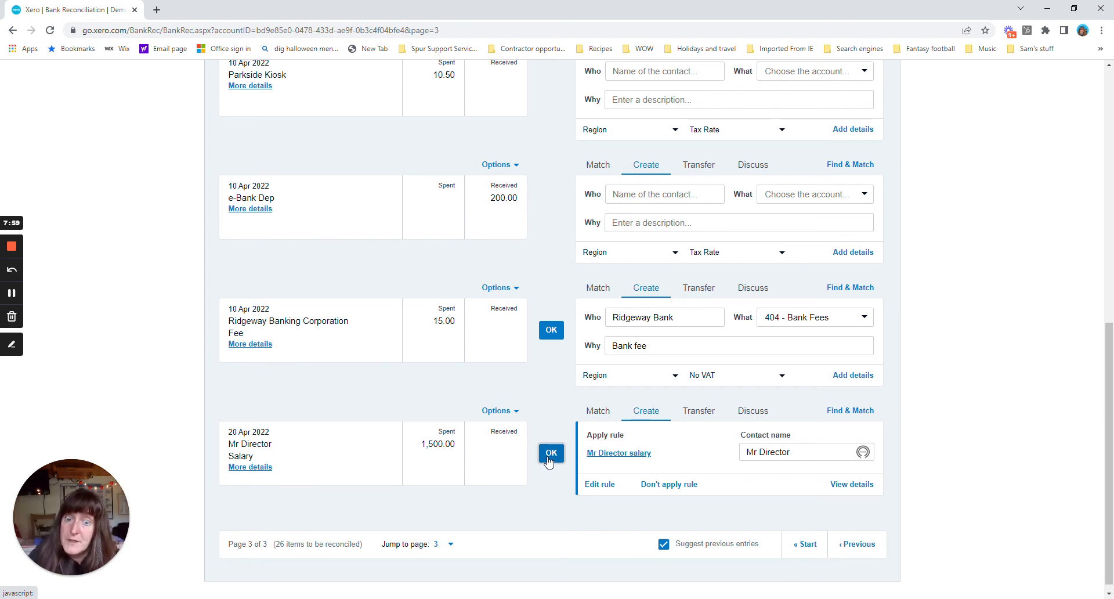
scroll(595, 360, "up", 7)
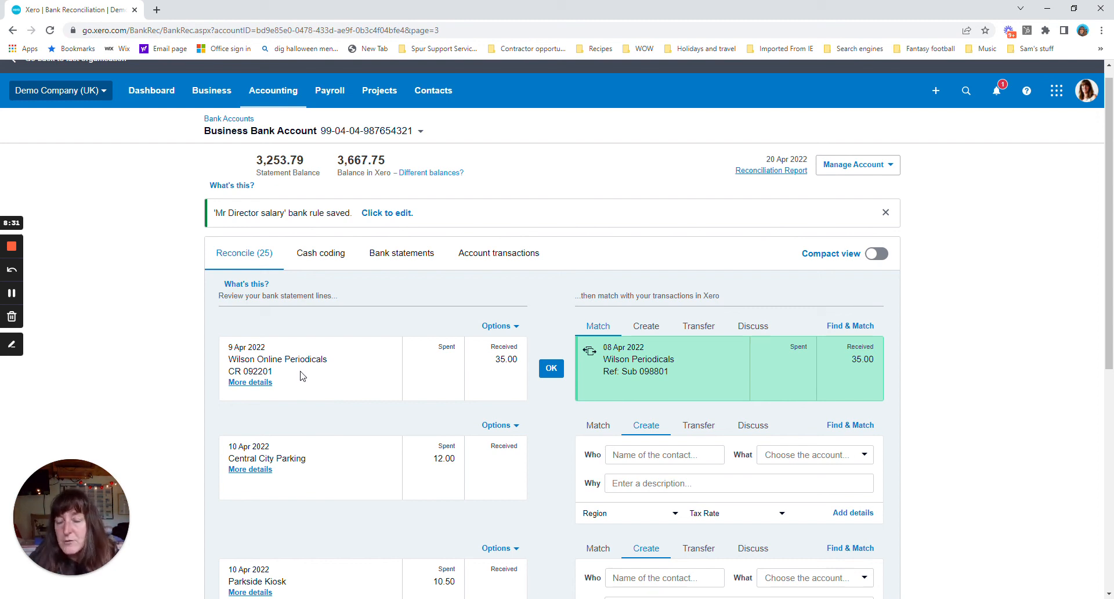
left_click(320, 254)
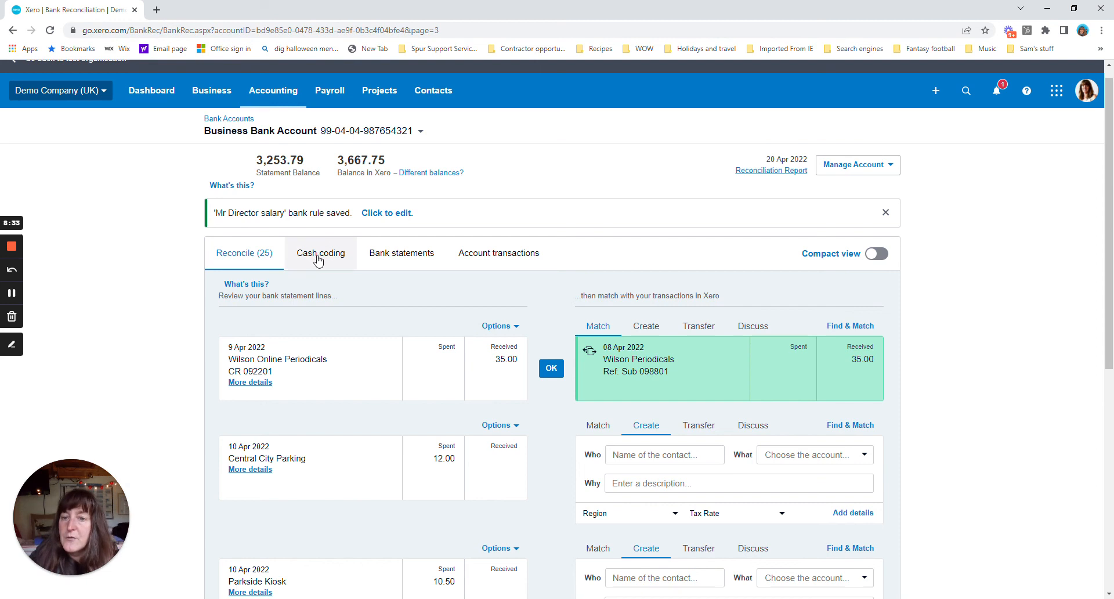